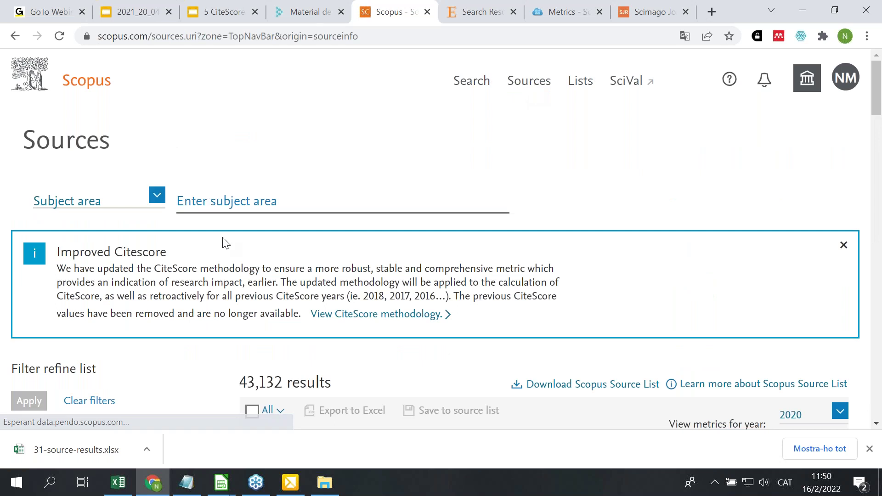
Filter the sources list by title for Reviews of Modern Physics and highlight its CiteScore value
{"action": "left_click", "coordinate": [153, 194]}
{"action": "left_click", "coordinate": [54, 241]}
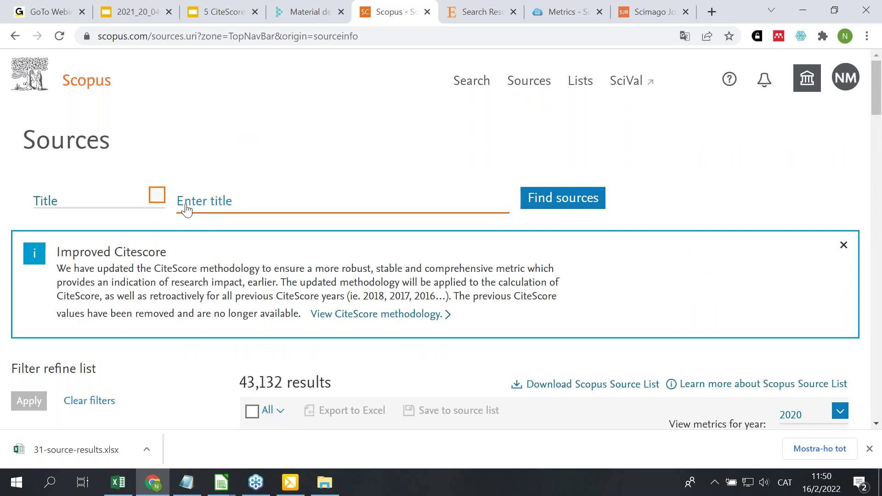
{"action": "left_click", "coordinate": [187, 203]}
{"action": "type", "text": "re"}
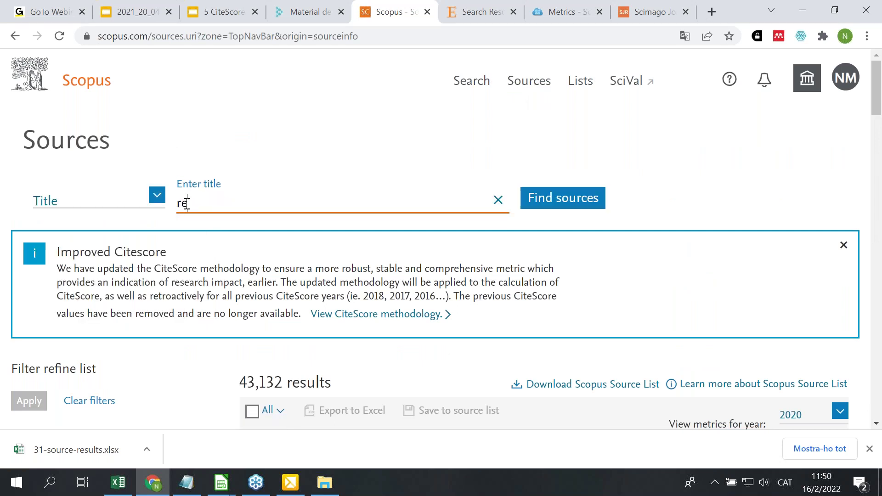
{"action": "type", "text": "views of moder"}
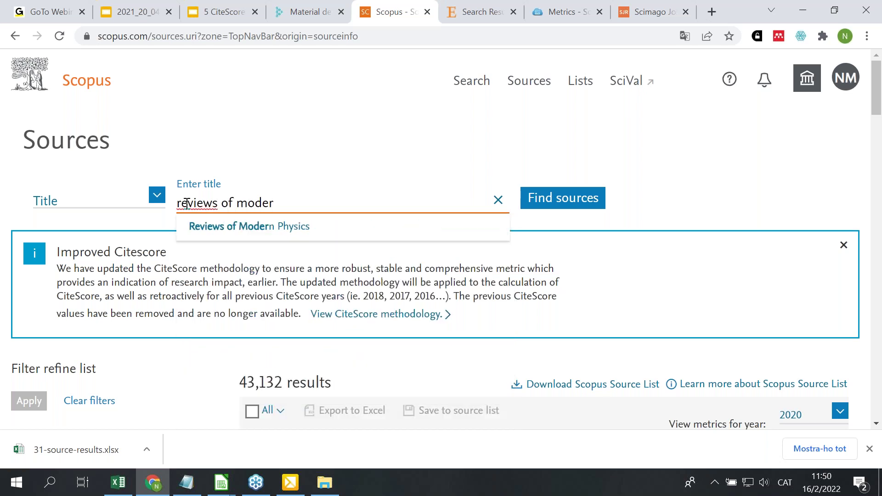
{"action": "left_click", "coordinate": [236, 232]}
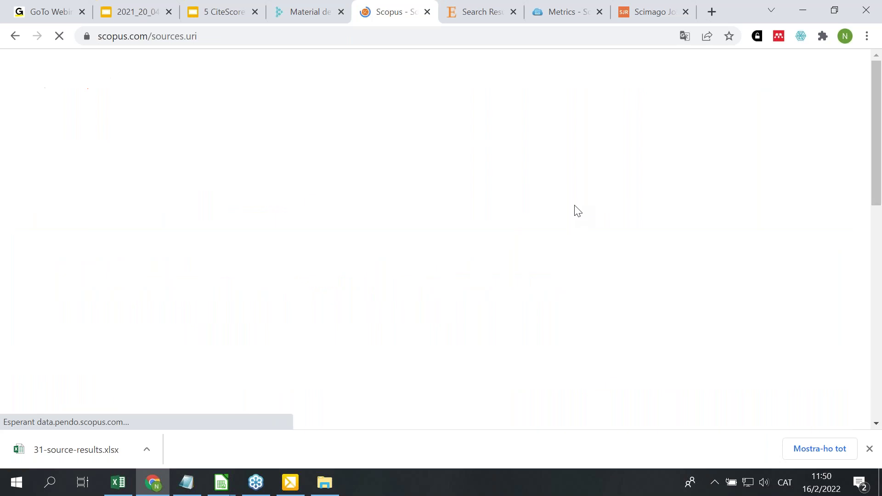
{"action": "scroll", "coordinate": [261, 135], "scroll_direction": "down", "scroll_amount": 6}
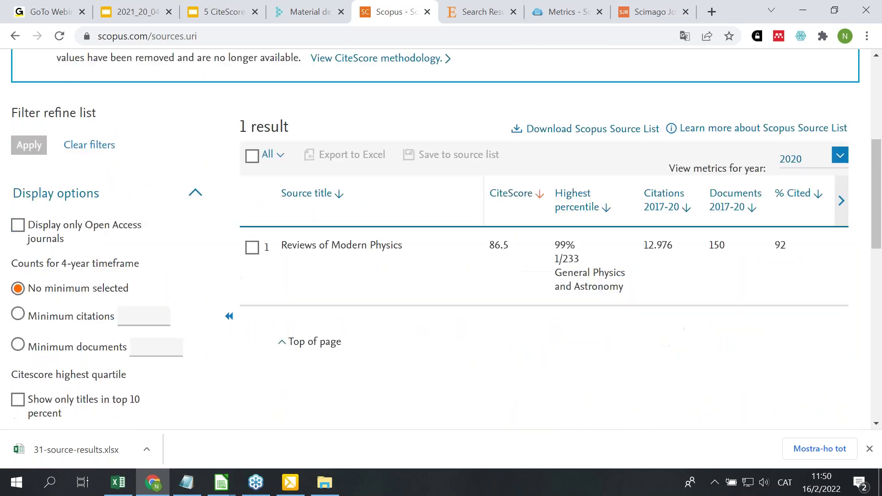
{"action": "left_click_drag", "start_coordinate": [524, 248], "coordinate": [490, 246]}
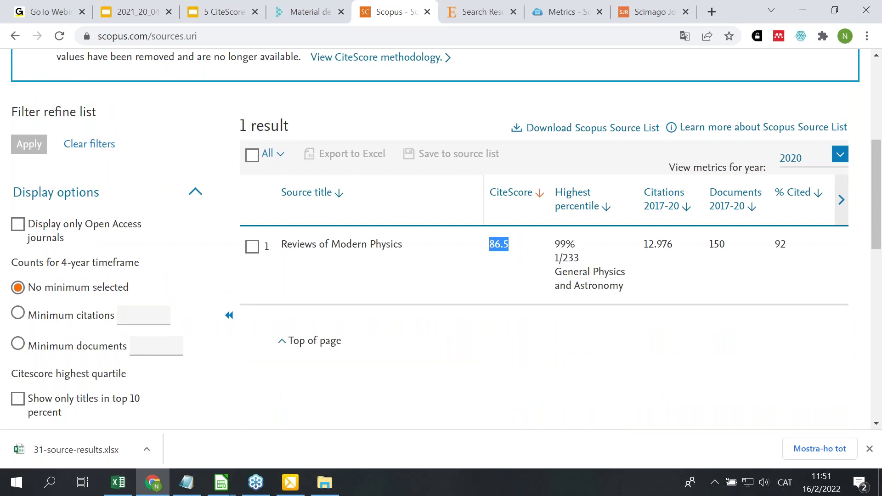
Show the source metrics for the year 2018 and highlight the journal's CiteScore
{"action": "left_click", "coordinate": [841, 157]}
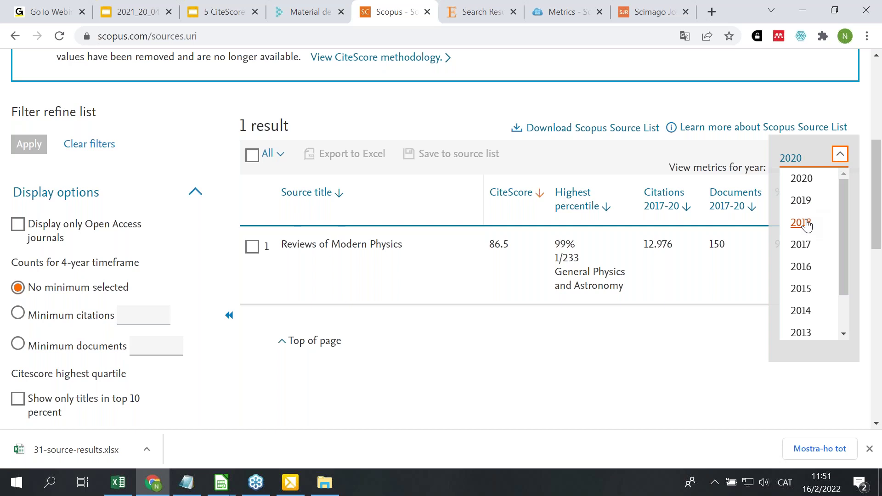
{"action": "left_click", "coordinate": [807, 224]}
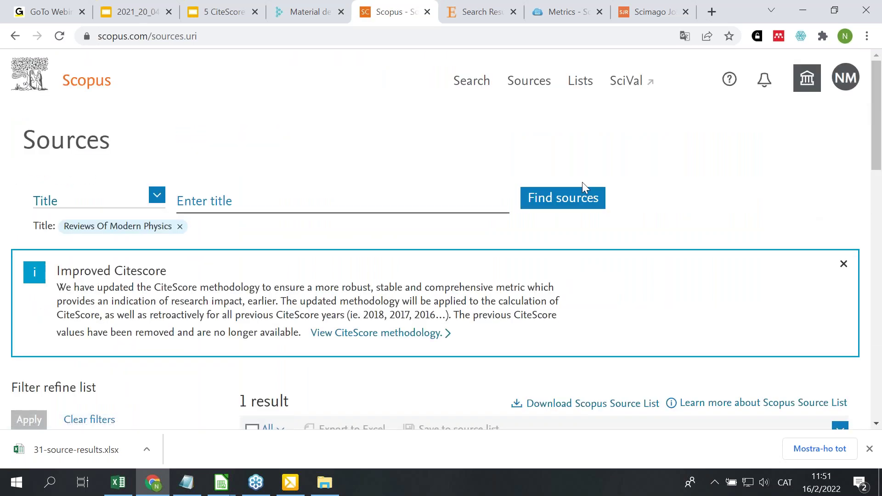
{"action": "scroll", "coordinate": [583, 182], "scroll_direction": "down", "scroll_amount": 3}
{"action": "scroll", "coordinate": [582, 182], "scroll_direction": "down", "scroll_amount": 2}
{"action": "left_click_drag", "start_coordinate": [517, 315], "coordinate": [488, 315]}
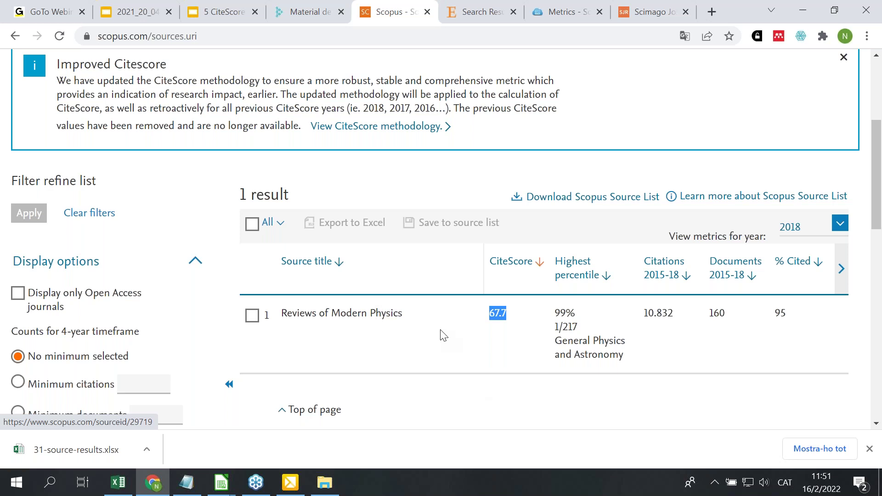
Open the source details of Reviews of Modern Physics and set its CiteScore year to 2018
{"action": "left_click", "coordinate": [346, 319]}
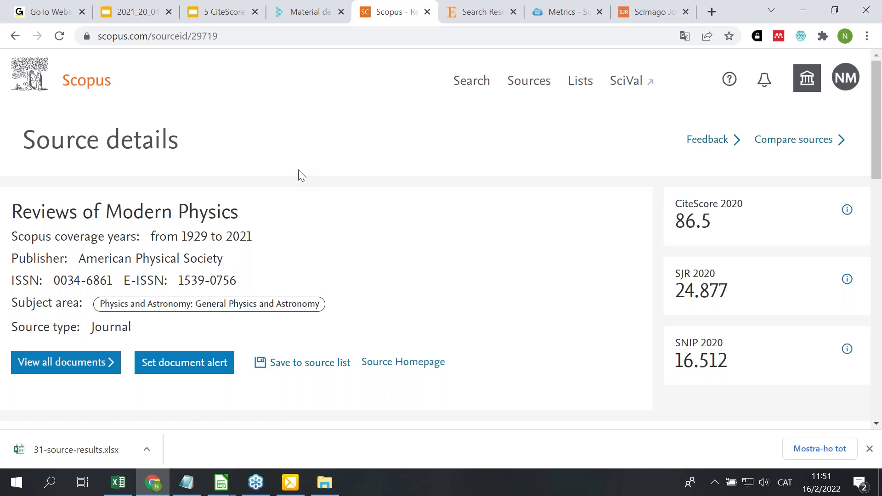
{"action": "scroll", "coordinate": [300, 176], "scroll_direction": "down", "scroll_amount": 9}
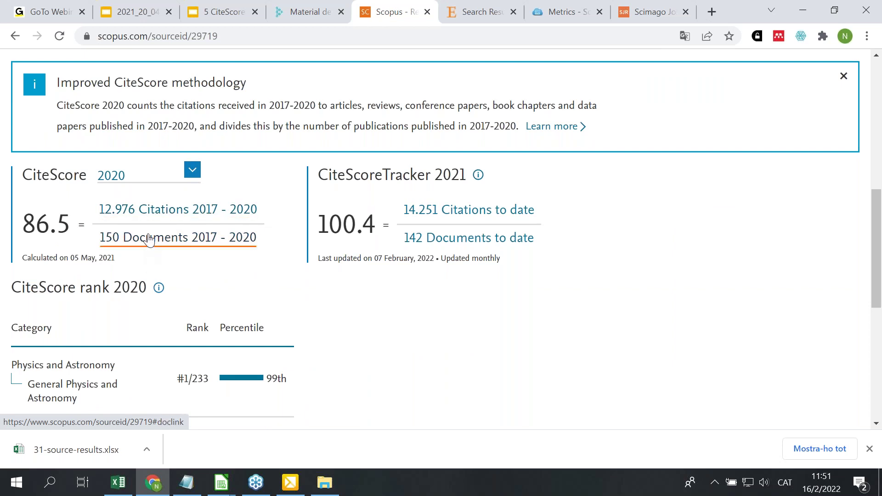
{"action": "left_click", "coordinate": [193, 173]}
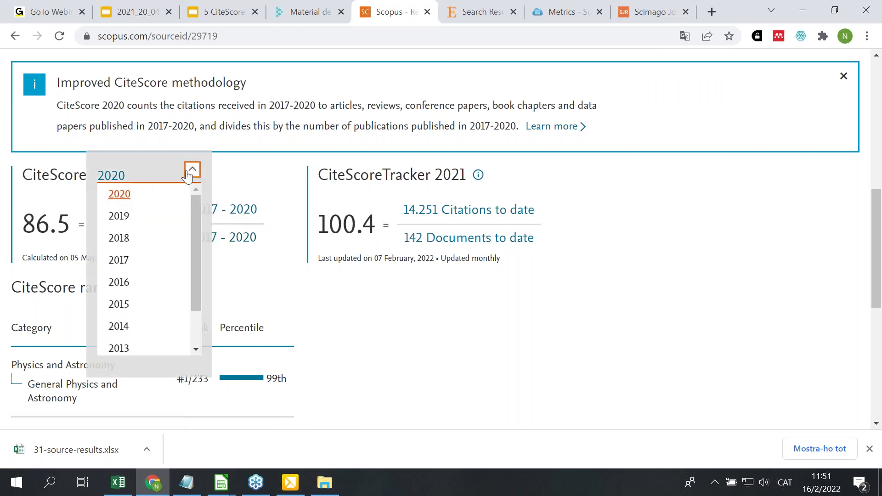
{"action": "left_click", "coordinate": [118, 236]}
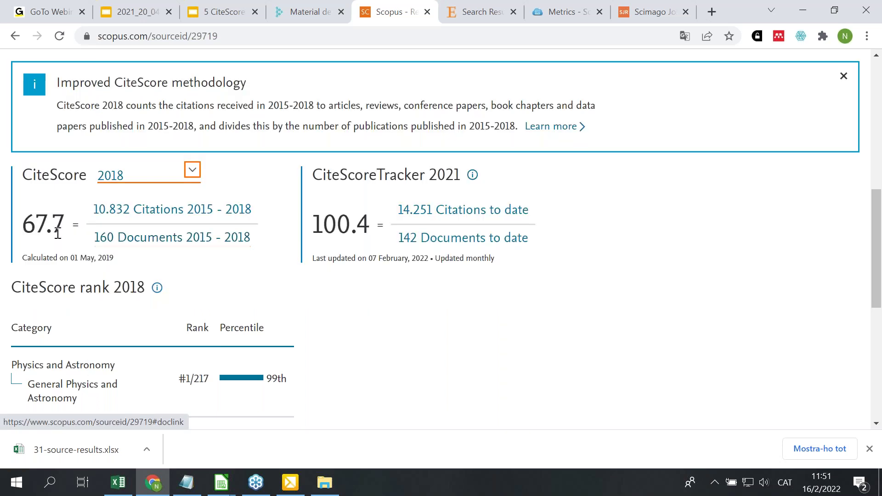
Highlight the calculation date given under the 2018 CiteScore
{"action": "left_click_drag", "start_coordinate": [71, 258], "coordinate": [116, 258]}
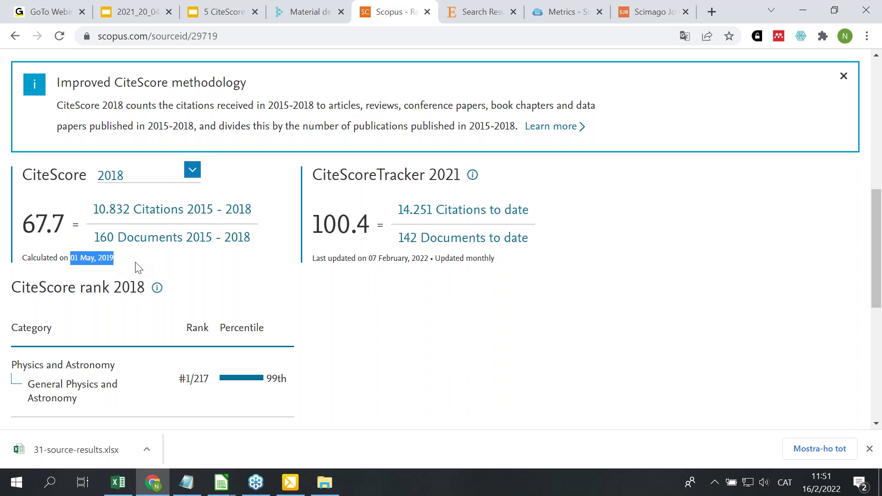
{"action": "left_click", "coordinate": [135, 257]}
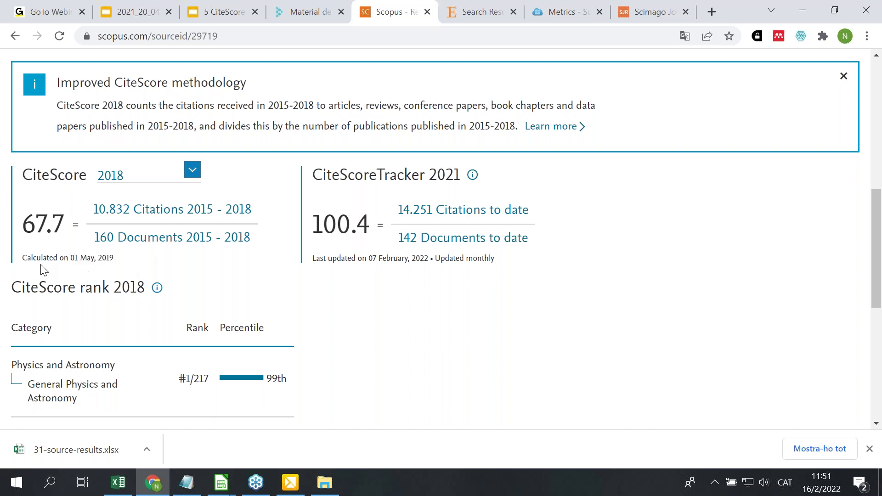
{"action": "left_click_drag", "start_coordinate": [69, 257], "coordinate": [114, 260]}
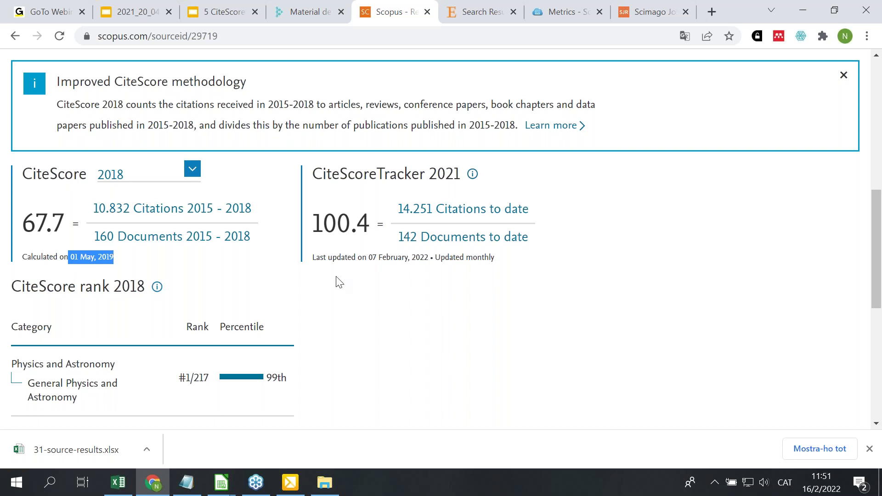
Switch to the Scopus LibGuide Metrics page and highlight the Document metrics heading
{"action": "scroll", "coordinate": [334, 282], "scroll_direction": "up", "scroll_amount": 3}
{"action": "left_click", "coordinate": [565, 14]}
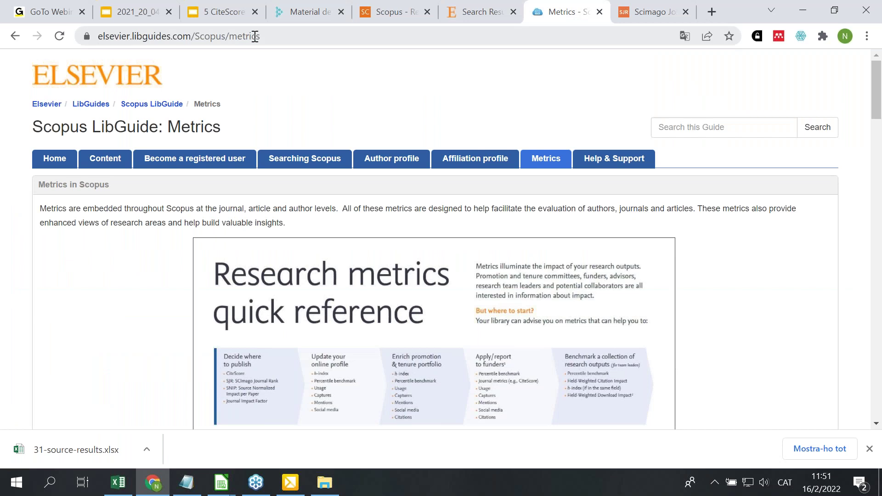
{"action": "left_click", "coordinate": [273, 37]}
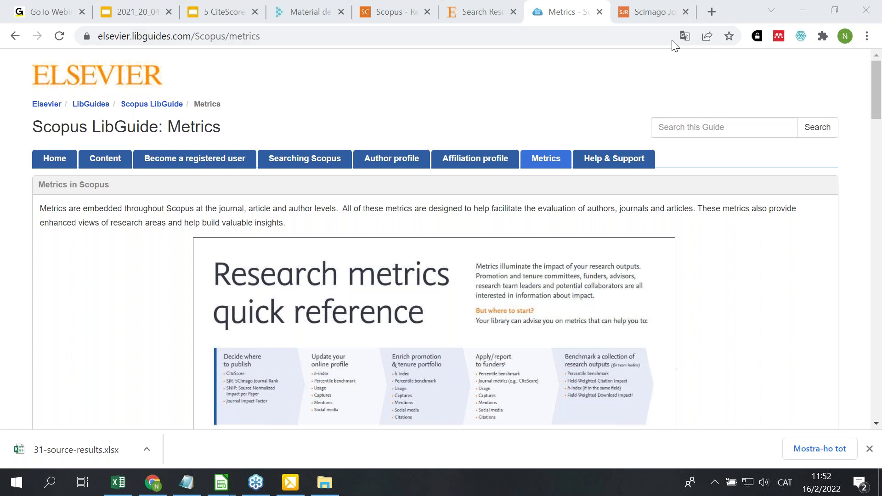
{"action": "scroll", "coordinate": [353, 228], "scroll_direction": "down", "scroll_amount": 5}
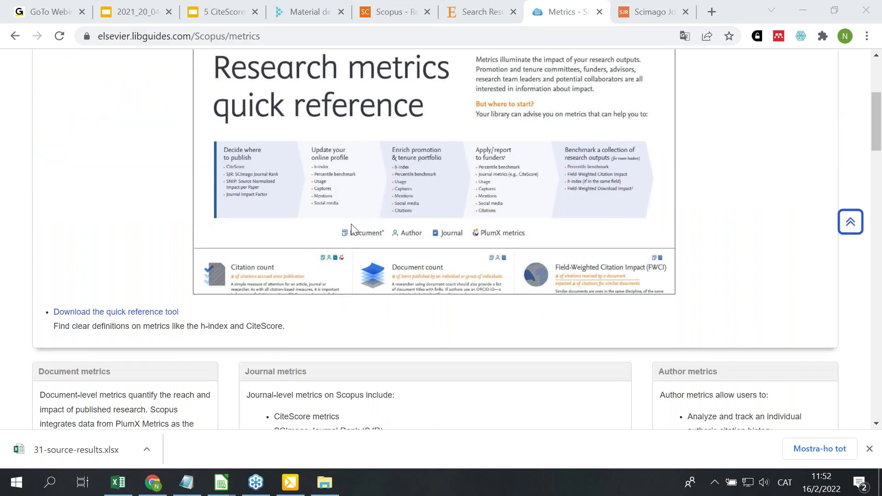
{"action": "scroll", "coordinate": [351, 224], "scroll_direction": "down", "scroll_amount": 3}
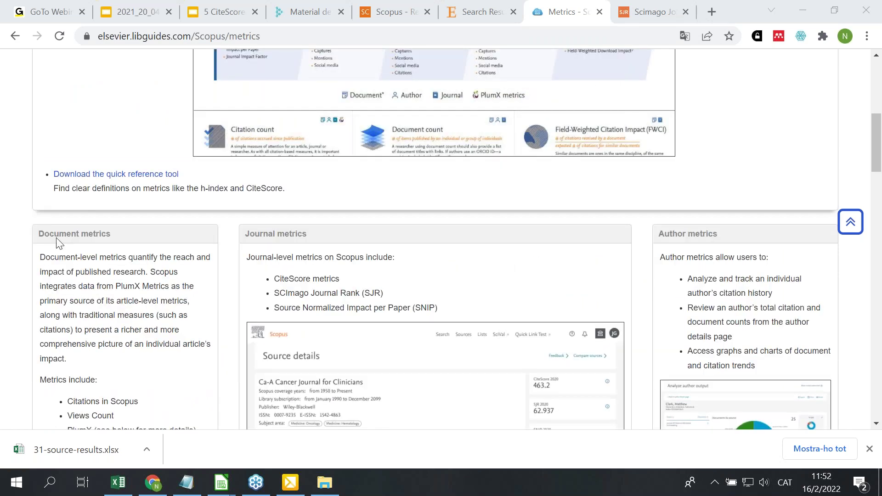
{"action": "triple_click", "coordinate": [124, 242]}
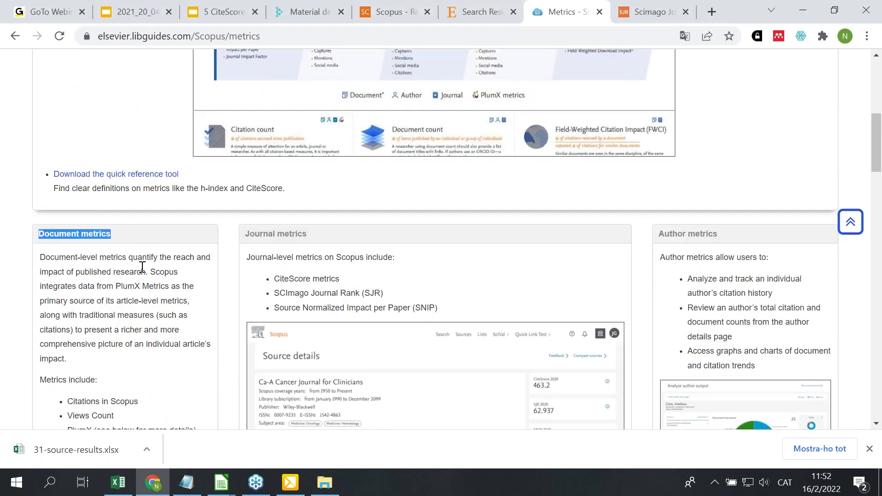
Read through the document metrics and PlumX Metrics descriptions, highlighting the term PlumX Metrics
{"action": "scroll", "coordinate": [133, 292], "scroll_direction": "down", "scroll_amount": 3}
{"action": "scroll", "coordinate": [126, 263], "scroll_direction": "down", "scroll_amount": 3}
{"action": "scroll", "coordinate": [128, 248], "scroll_direction": "down", "scroll_amount": 2}
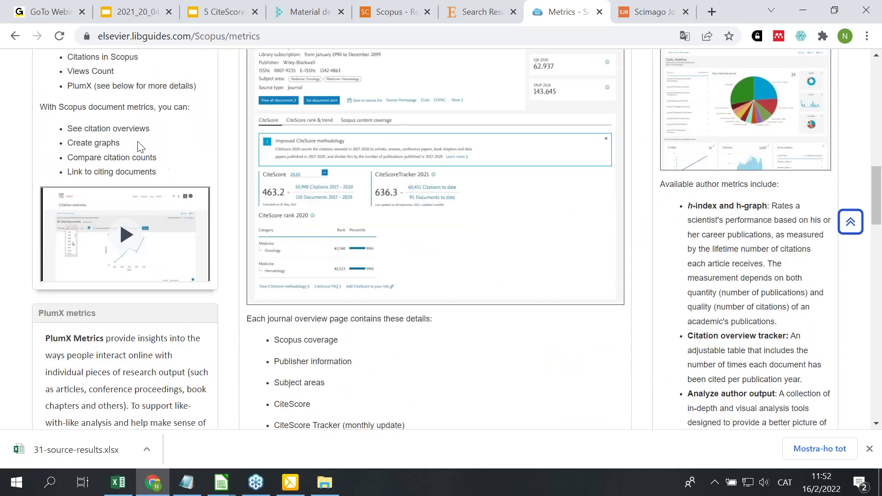
{"action": "scroll", "coordinate": [157, 135], "scroll_direction": "down", "scroll_amount": 3}
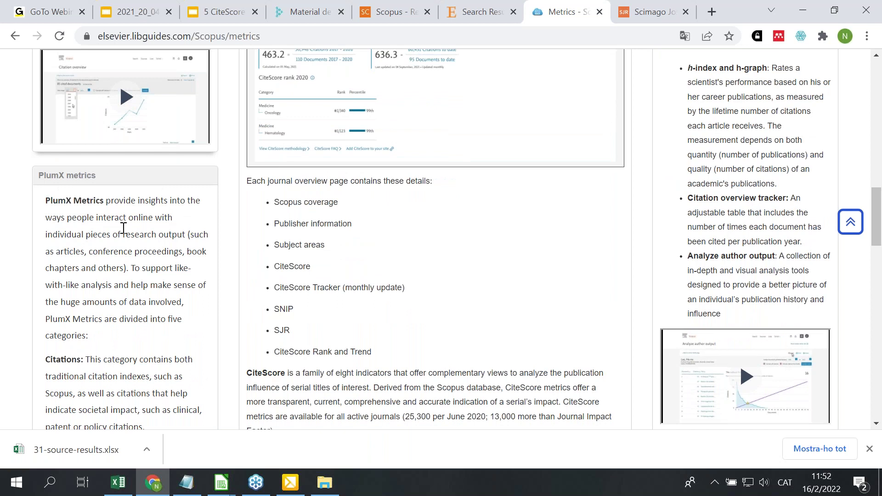
{"action": "left_click_drag", "start_coordinate": [45, 200], "coordinate": [105, 205]}
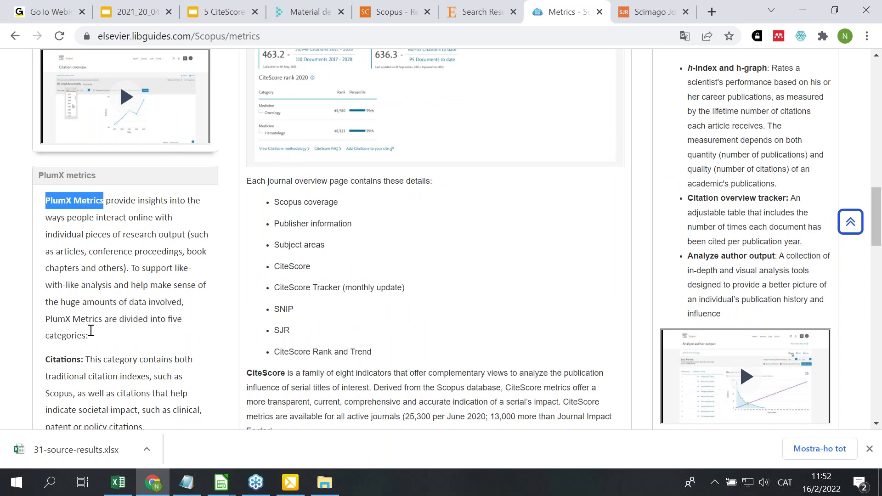
{"action": "scroll", "coordinate": [120, 316], "scroll_direction": "down", "scroll_amount": 1}
{"action": "scroll", "coordinate": [120, 316], "scroll_direction": "down", "scroll_amount": 10}
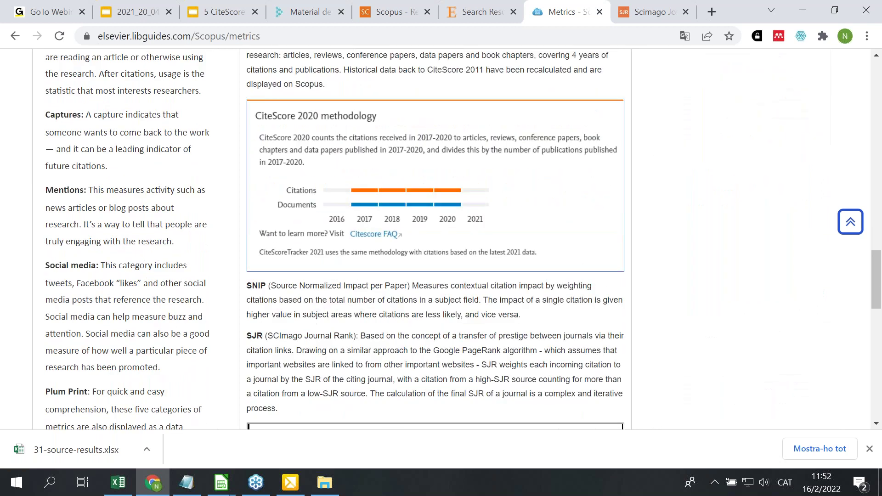
Highlight the Journal metrics heading and review its section on CiteScore methodology, SNIP and SJR
{"action": "scroll", "coordinate": [316, 230], "scroll_direction": "up", "scroll_amount": 12}
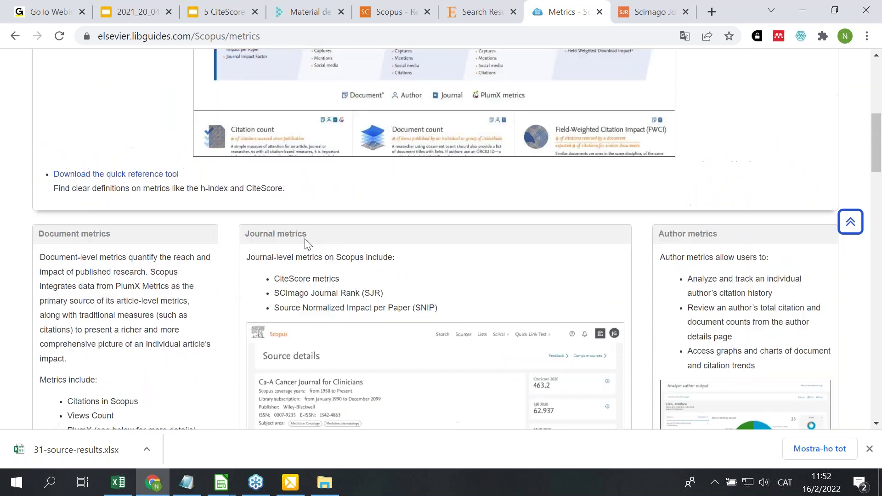
{"action": "left_click_drag", "start_coordinate": [315, 230], "coordinate": [250, 232]}
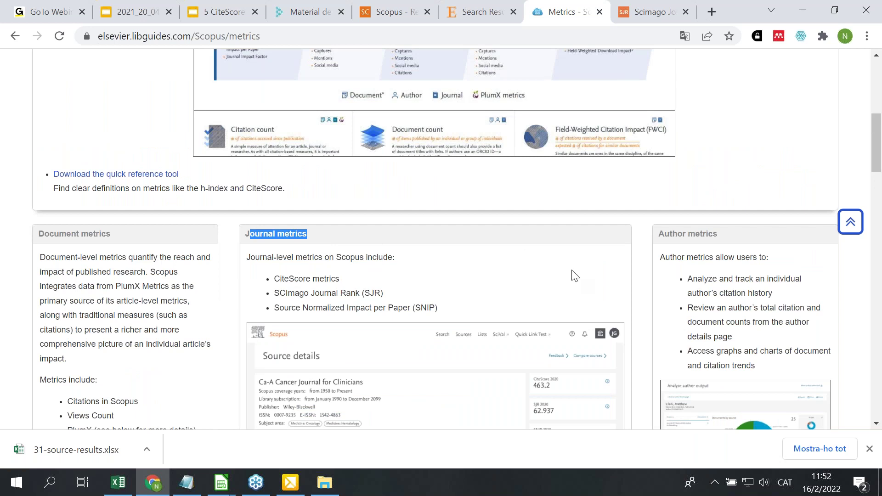
{"action": "scroll", "coordinate": [469, 270], "scroll_direction": "down", "scroll_amount": 2}
{"action": "scroll", "coordinate": [468, 270], "scroll_direction": "down", "scroll_amount": 15}
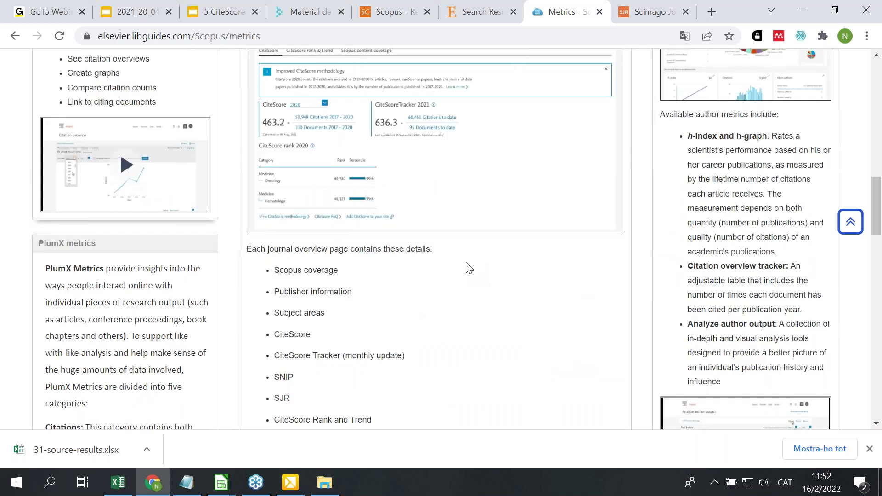
{"action": "scroll", "coordinate": [383, 238], "scroll_direction": "down", "scroll_amount": 3}
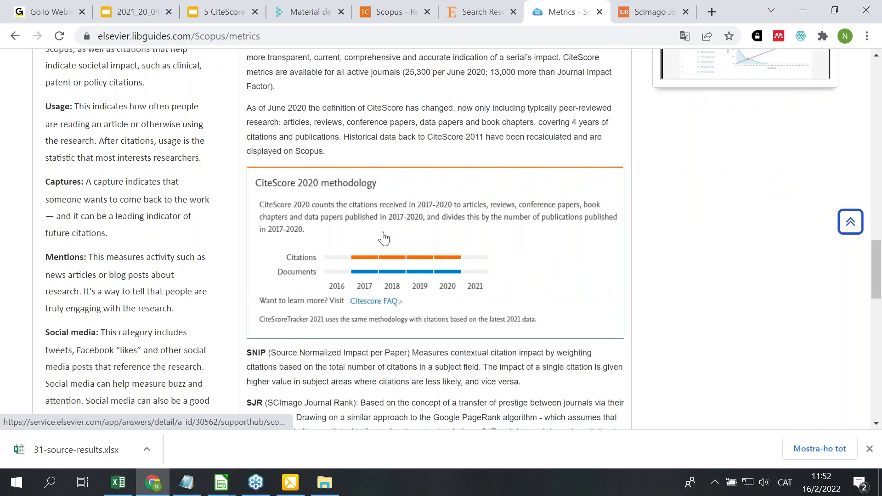
{"action": "scroll", "coordinate": [533, 203], "scroll_direction": "down", "scroll_amount": 4}
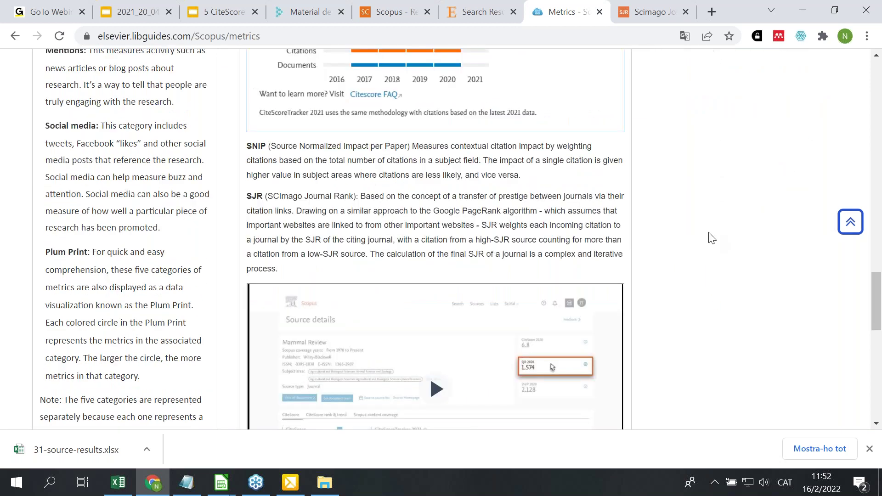
{"action": "scroll", "coordinate": [349, 255], "scroll_direction": "down", "scroll_amount": 3}
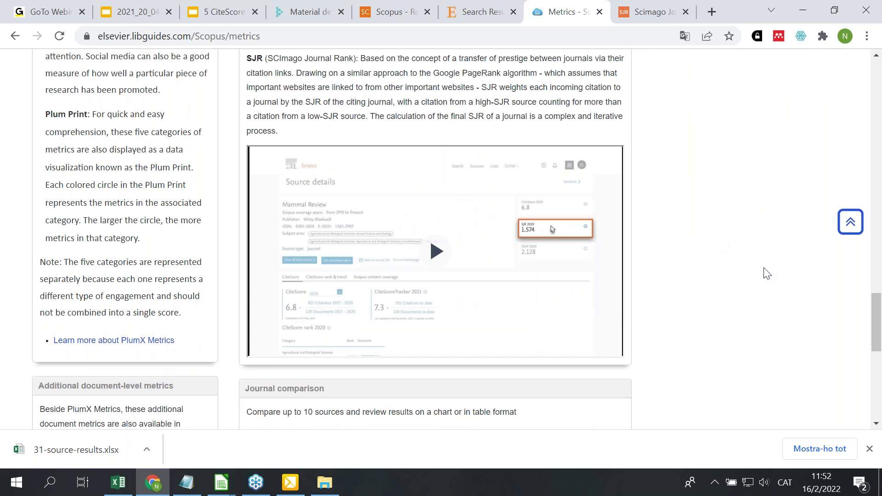
Return to the research metrics overview and open the link for downloading the quick reference tool
{"action": "scroll", "coordinate": [713, 274], "scroll_direction": "up", "scroll_amount": 20}
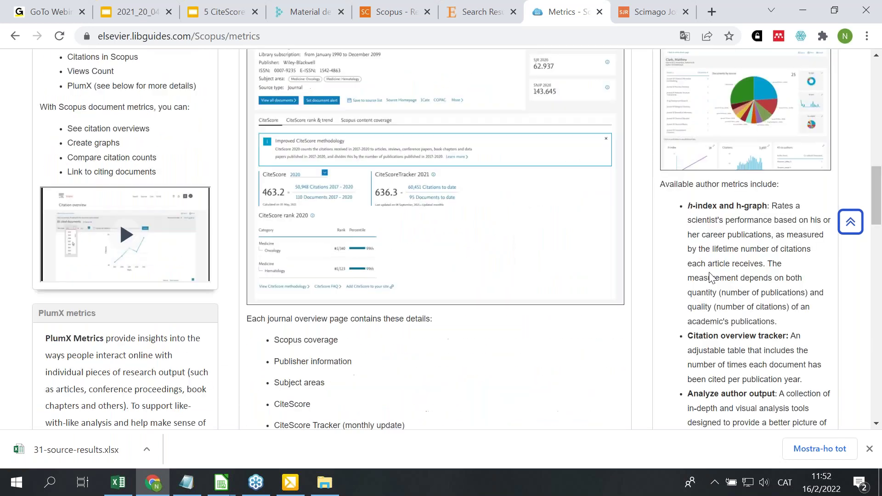
{"action": "scroll", "coordinate": [666, 238], "scroll_direction": "up", "scroll_amount": 1}
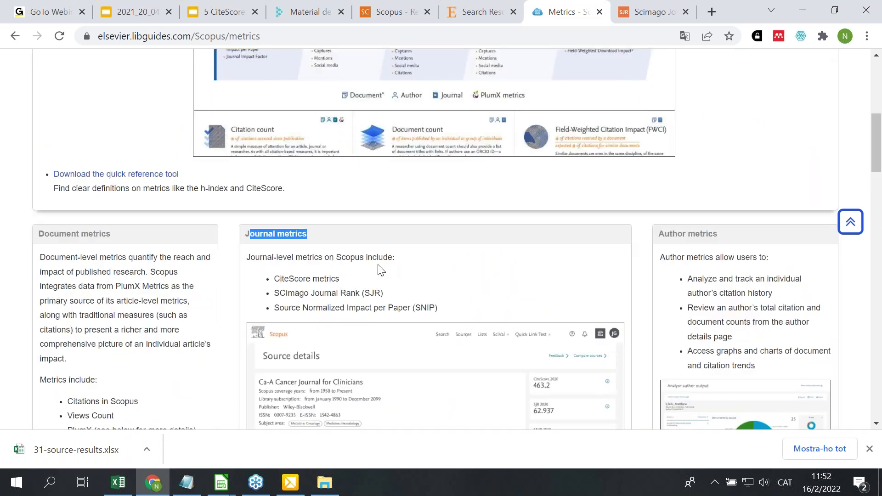
{"action": "scroll", "coordinate": [381, 270], "scroll_direction": "up", "scroll_amount": 5}
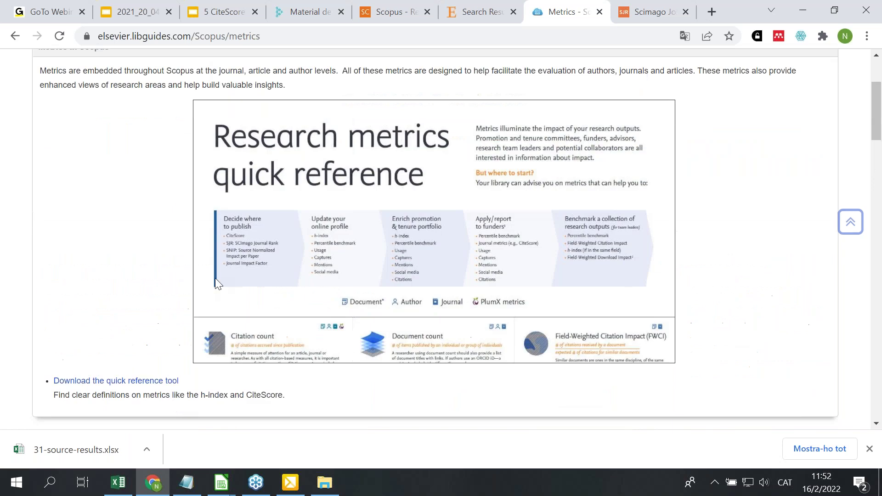
{"action": "left_click", "coordinate": [157, 380]}
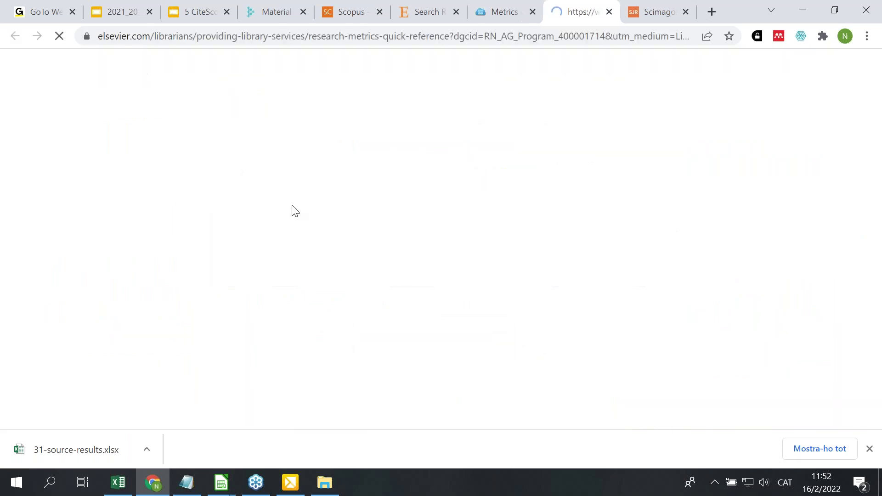
Open the research metrics quick reference PDF and skim its metric definitions through to the footnotes
{"action": "scroll", "coordinate": [578, 190], "scroll_direction": "down", "scroll_amount": 5}
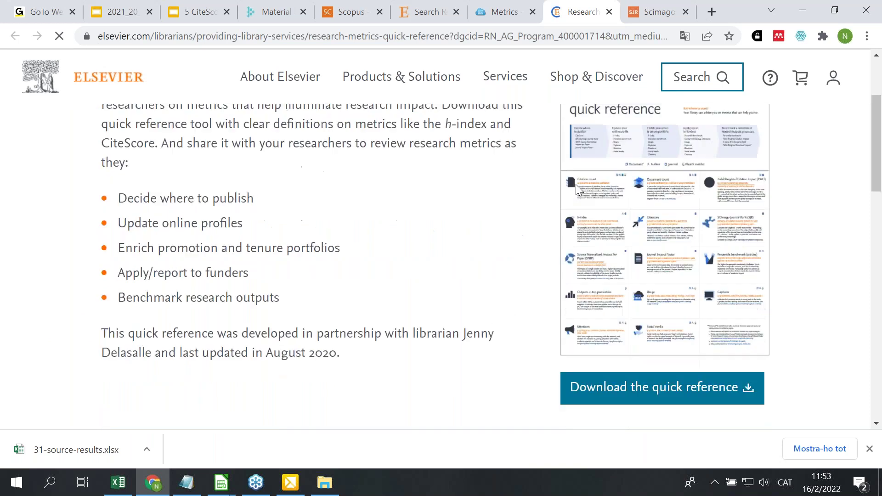
{"action": "left_click", "coordinate": [638, 317]}
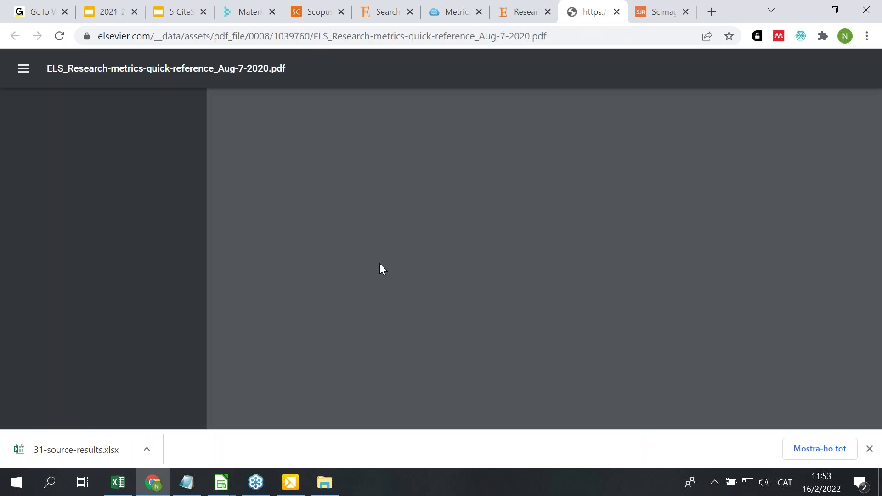
{"action": "scroll", "coordinate": [587, 208], "scroll_direction": "down", "scroll_amount": 5}
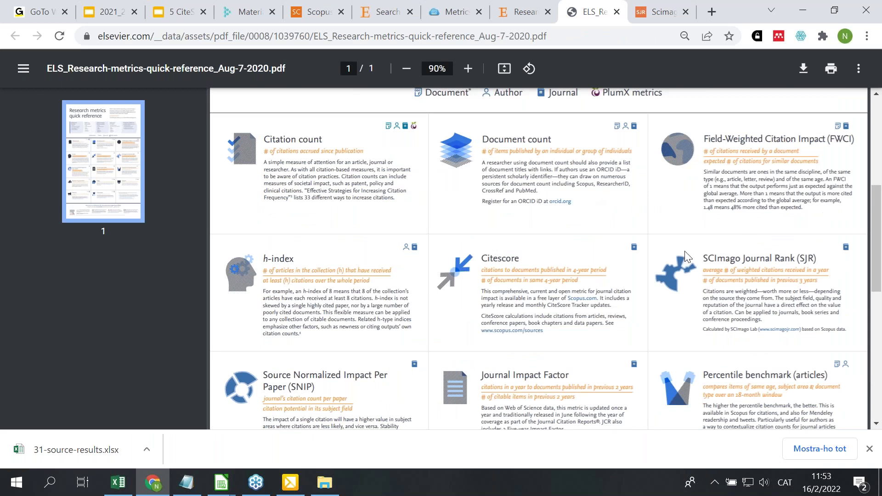
{"action": "scroll", "coordinate": [756, 282], "scroll_direction": "down", "scroll_amount": 5}
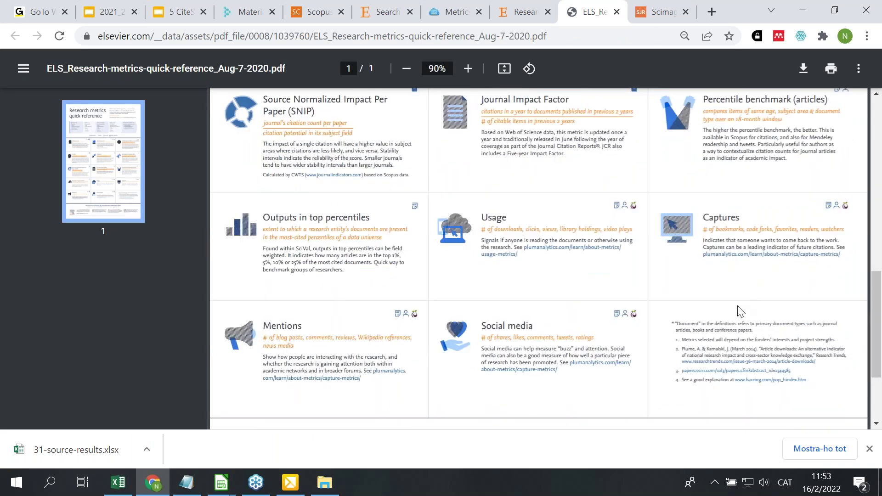
Review the journal metric definitions and the overview of metrics by purpose in the quick reference, and dismiss the downloads bar
{"action": "scroll", "coordinate": [724, 317], "scroll_direction": "up", "scroll_amount": 5}
{"action": "scroll", "coordinate": [723, 312], "scroll_direction": "up", "scroll_amount": 1}
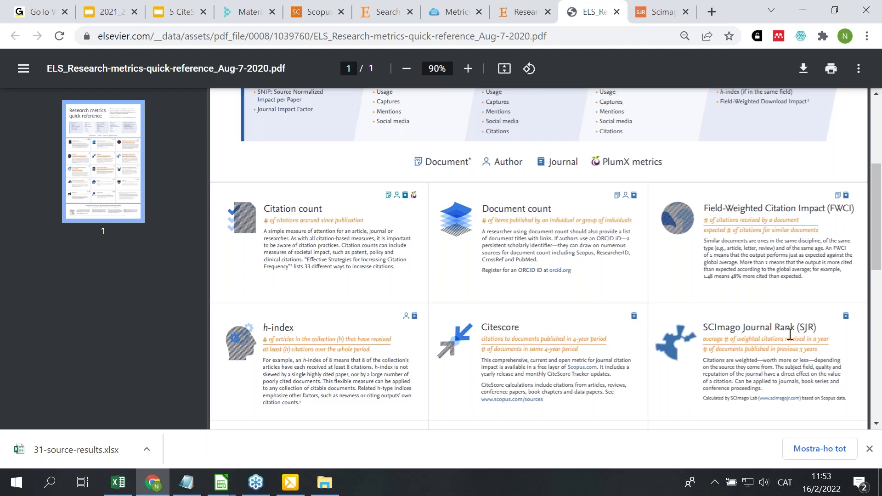
{"action": "scroll", "coordinate": [645, 255], "scroll_direction": "down", "scroll_amount": 3}
{"action": "scroll", "coordinate": [645, 255], "scroll_direction": "up", "scroll_amount": 2}
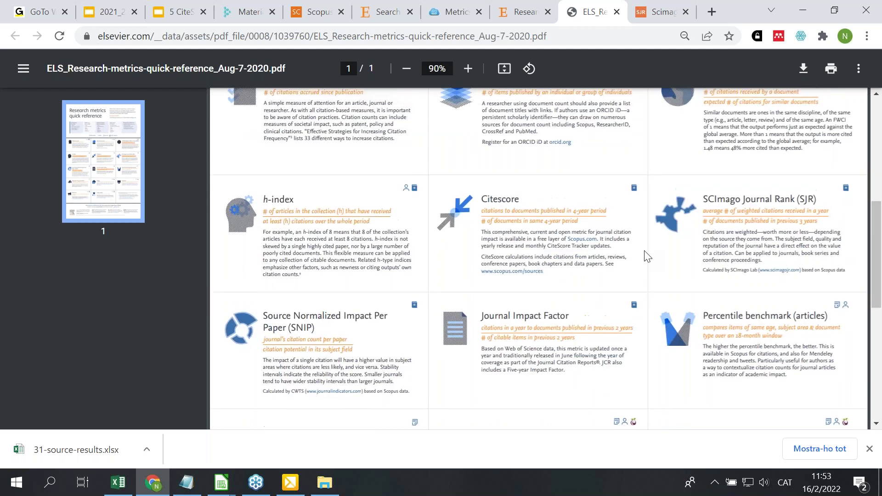
{"action": "scroll", "coordinate": [648, 256], "scroll_direction": "up", "scroll_amount": 5}
{"action": "scroll", "coordinate": [321, 221], "scroll_direction": "down", "scroll_amount": 1}
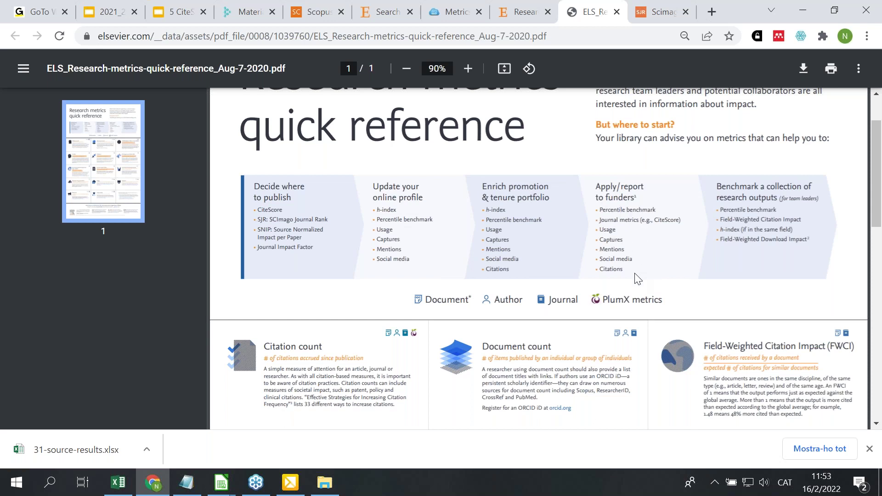
{"action": "left_click", "coordinate": [869, 448]}
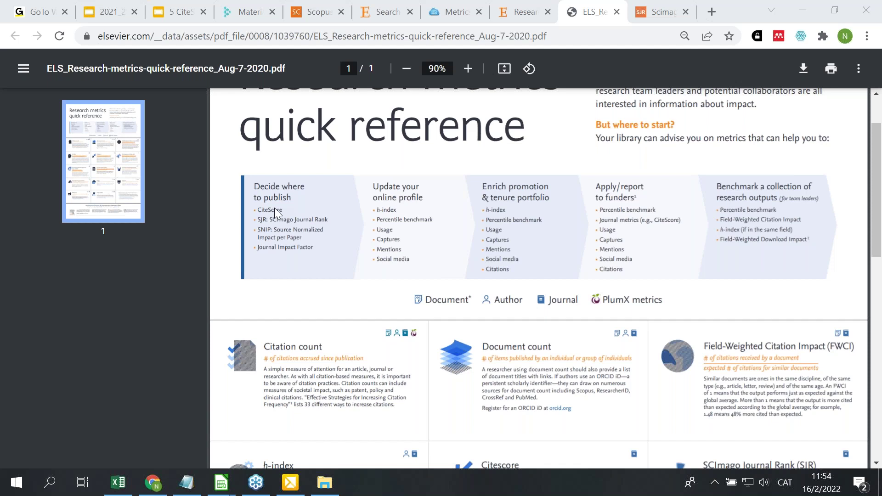
Return to the Scopus source details for Reviews of Modern Physics and highlight its SNIP 2020 value
{"action": "left_click", "coordinate": [307, 15]}
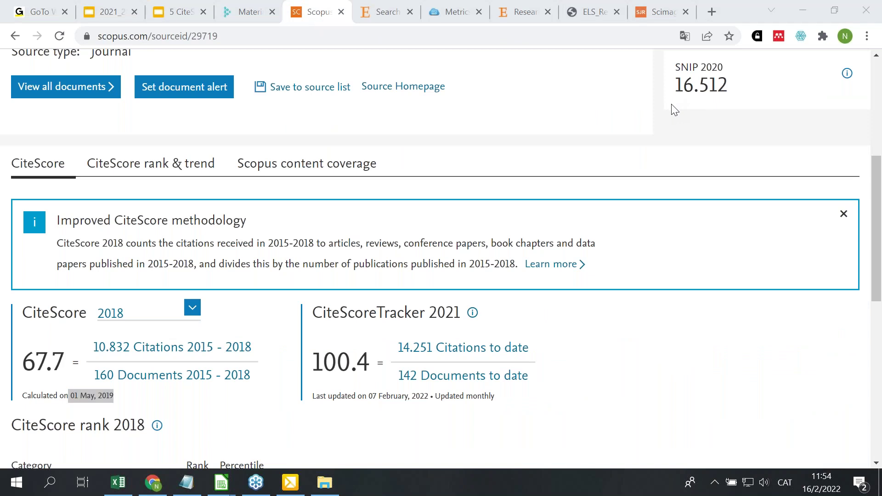
{"action": "scroll", "coordinate": [633, 347], "scroll_direction": "up", "scroll_amount": 5}
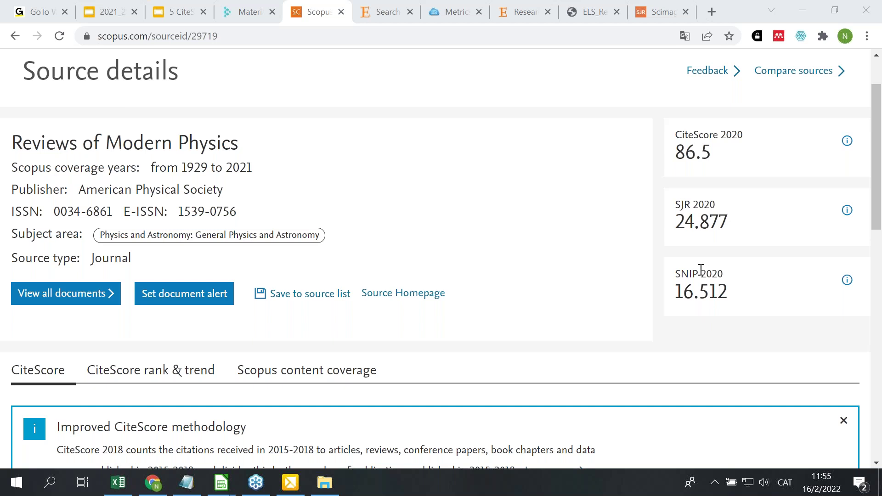
{"action": "left_click_drag", "start_coordinate": [735, 298], "coordinate": [673, 304]}
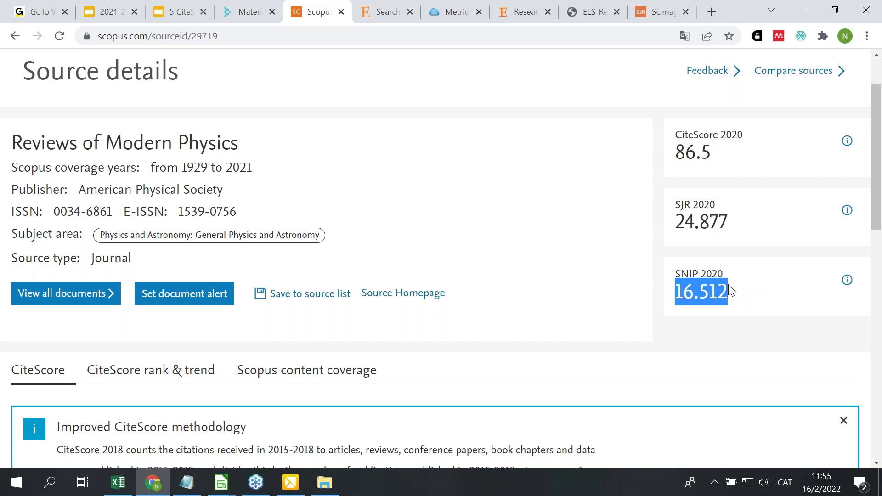
{"action": "left_click", "coordinate": [679, 292]}
{"action": "left_click_drag", "start_coordinate": [679, 292], "coordinate": [729, 293]}
Highlight the journal's CiteScore 2020 value, clear the selection and glance over the CiteScore section
{"action": "left_click_drag", "start_coordinate": [712, 156], "coordinate": [672, 156]}
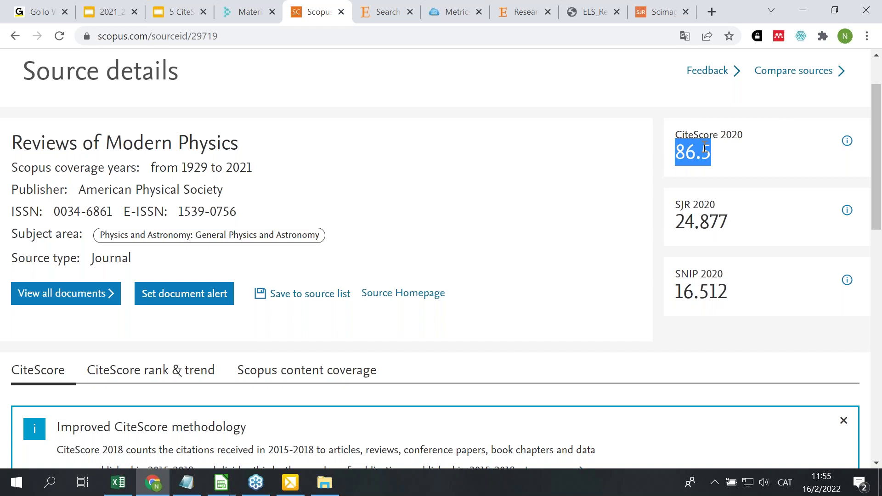
{"action": "left_click", "coordinate": [712, 156]}
{"action": "left_click_drag", "start_coordinate": [717, 158], "coordinate": [678, 136]}
{"action": "left_click", "coordinate": [682, 147]}
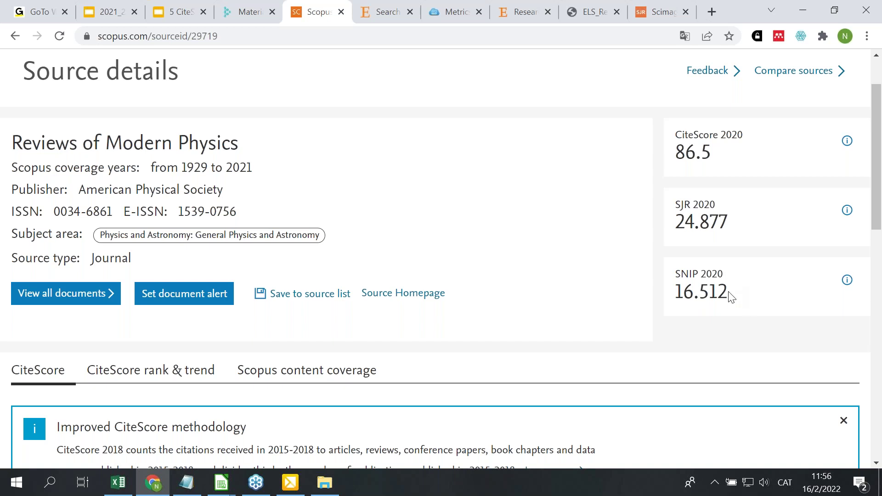
{"action": "scroll", "coordinate": [731, 294], "scroll_direction": "down", "scroll_amount": 3}
{"action": "scroll", "coordinate": [730, 285], "scroll_direction": "up", "scroll_amount": 3}
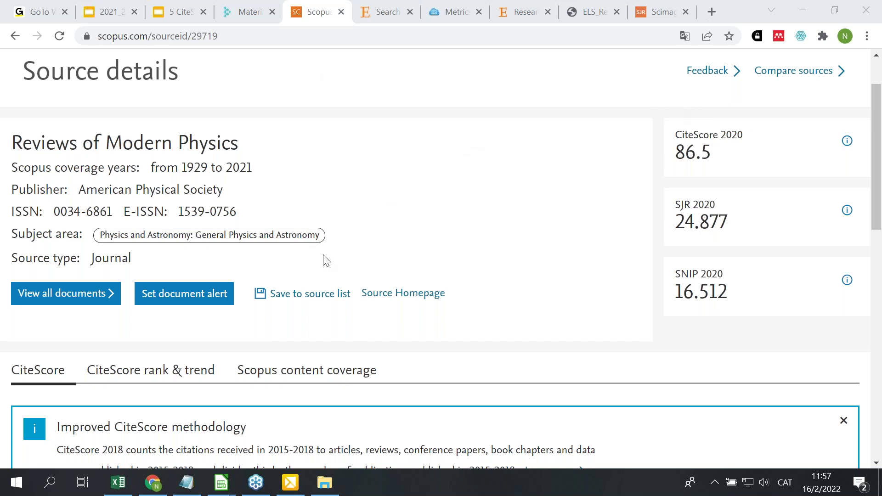
Open the Scopus Sources page and show the download options for the Scopus source list
{"action": "scroll", "coordinate": [326, 259], "scroll_direction": "up", "scroll_amount": 2}
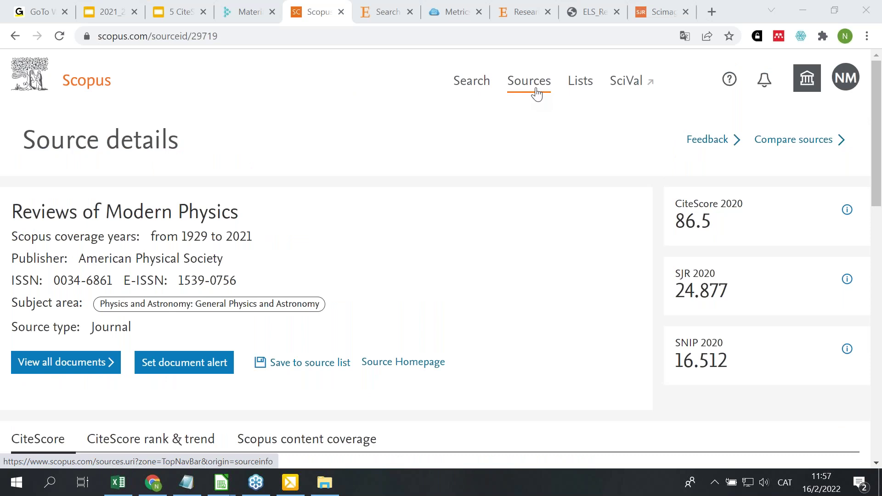
{"action": "left_click", "coordinate": [536, 90]}
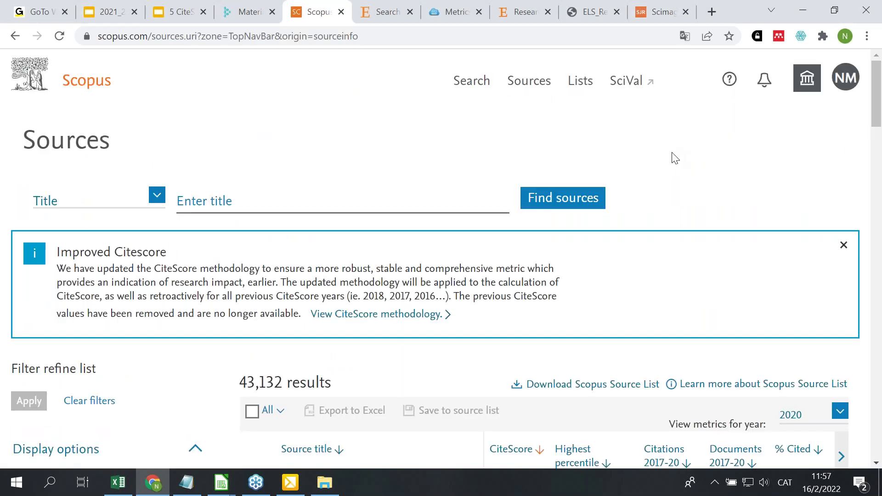
{"action": "scroll", "coordinate": [682, 161], "scroll_direction": "down", "scroll_amount": 3}
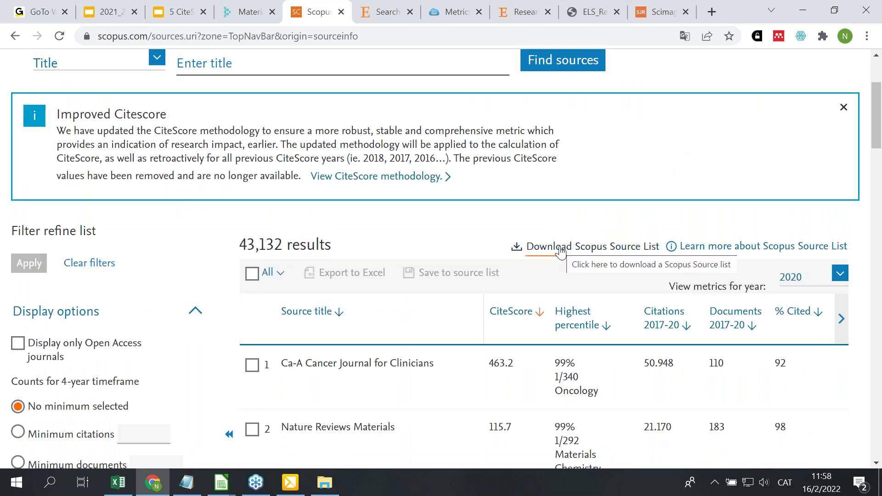
{"action": "left_click", "coordinate": [602, 252]}
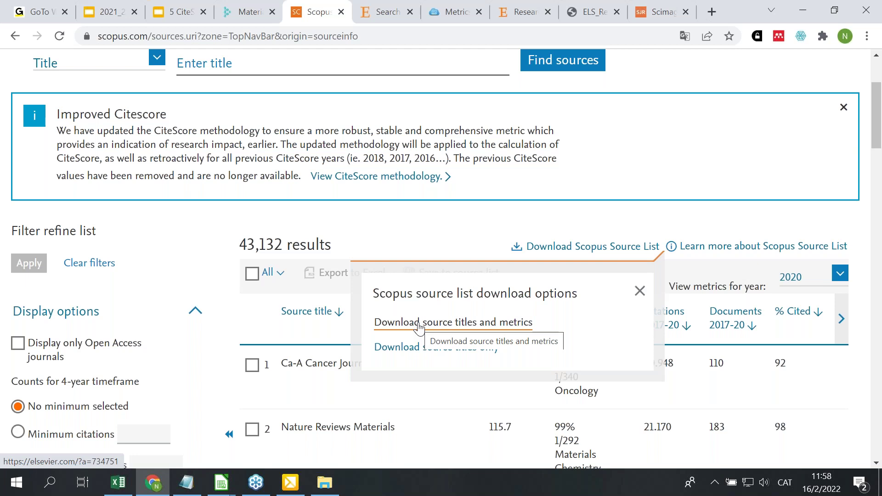
Switch to the CiteScore 2011-2020 workbook in LibreOffice Calc and show its About CiteScore sheet
{"action": "mouse_move", "coordinate": [125, 489]}
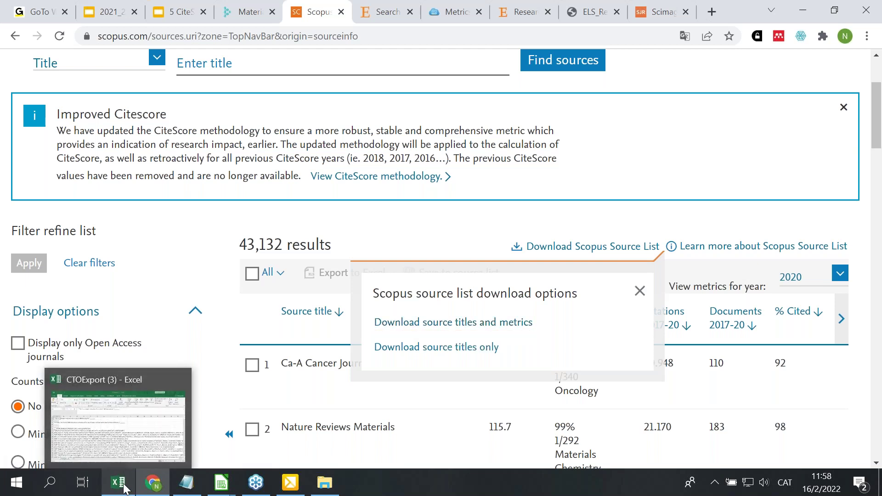
{"action": "mouse_move", "coordinate": [225, 487]}
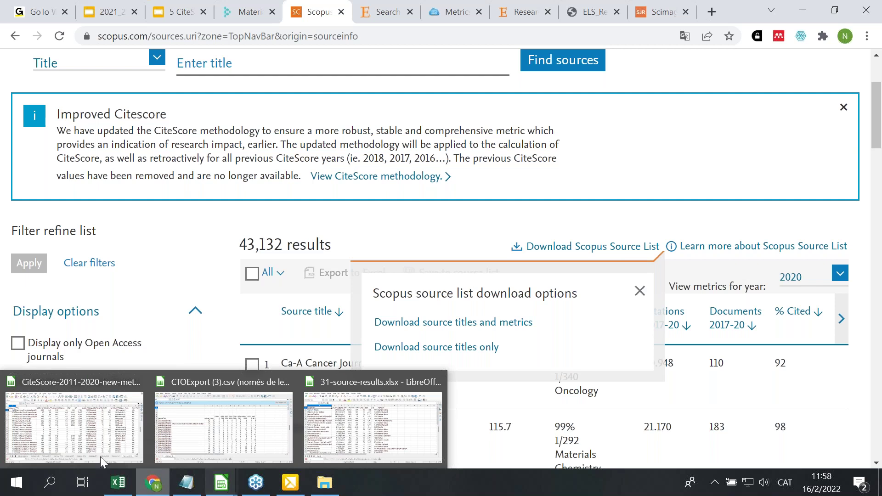
{"action": "left_click", "coordinate": [68, 423]}
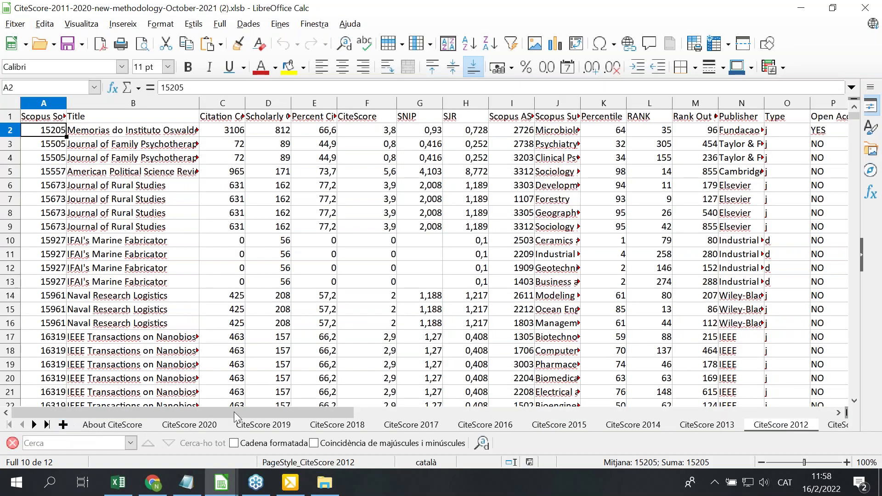
{"action": "left_click", "coordinate": [113, 424]}
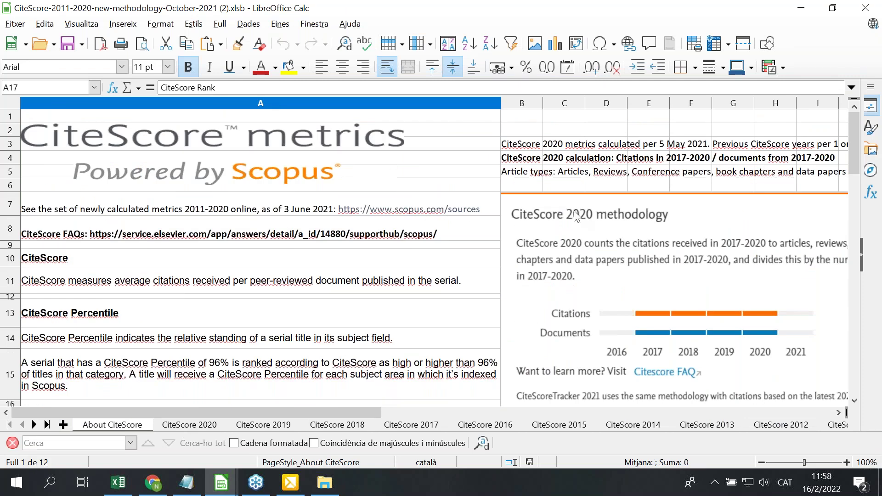
Show the CiteScore 2020 sheet and select its entire Quartile column
{"action": "left_click", "coordinate": [187, 426]}
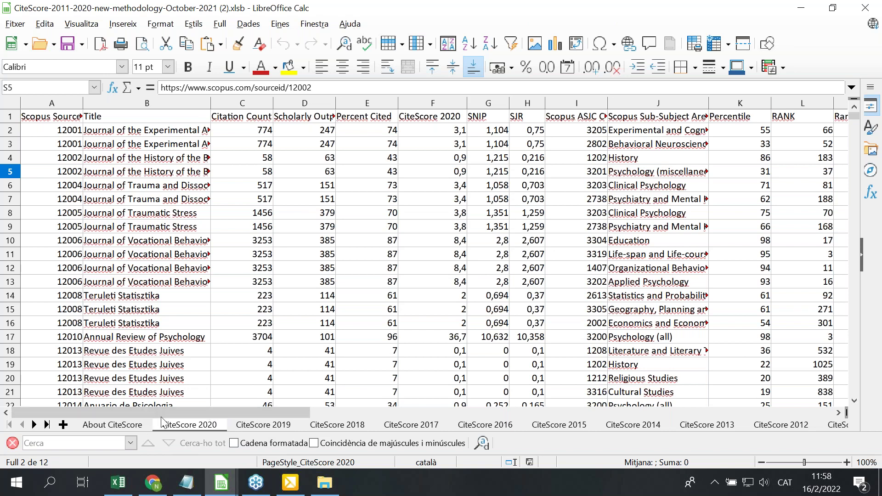
{"action": "left_click_drag", "start_coordinate": [174, 415], "coordinate": [322, 432]}
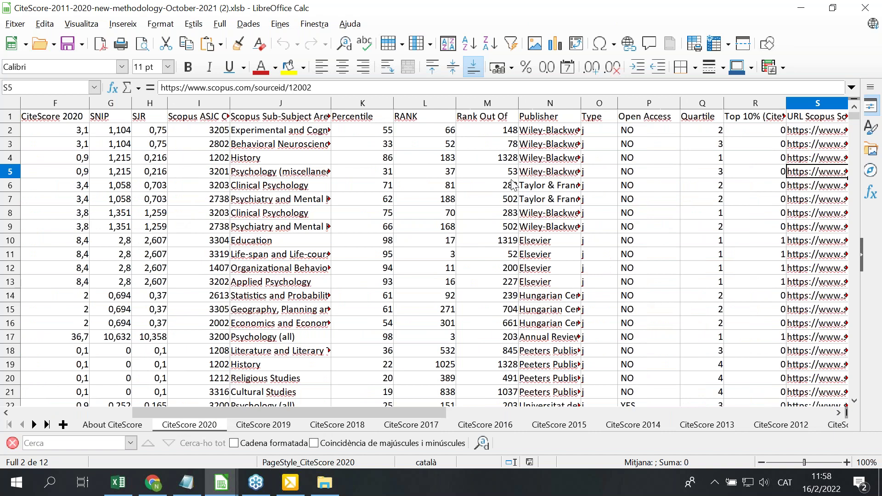
{"action": "left_click", "coordinate": [698, 107]}
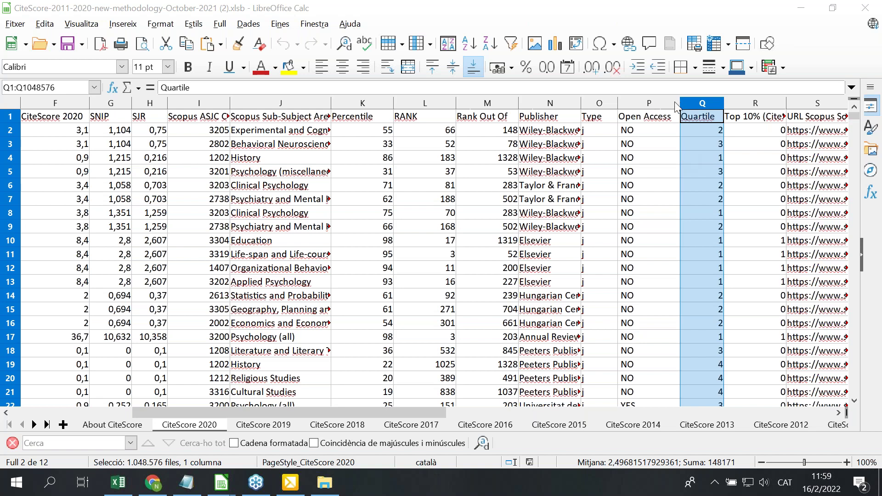
Switch back to Scopus in Chrome, dismiss the source list download options and open the document search page
{"action": "left_click", "coordinate": [153, 482]}
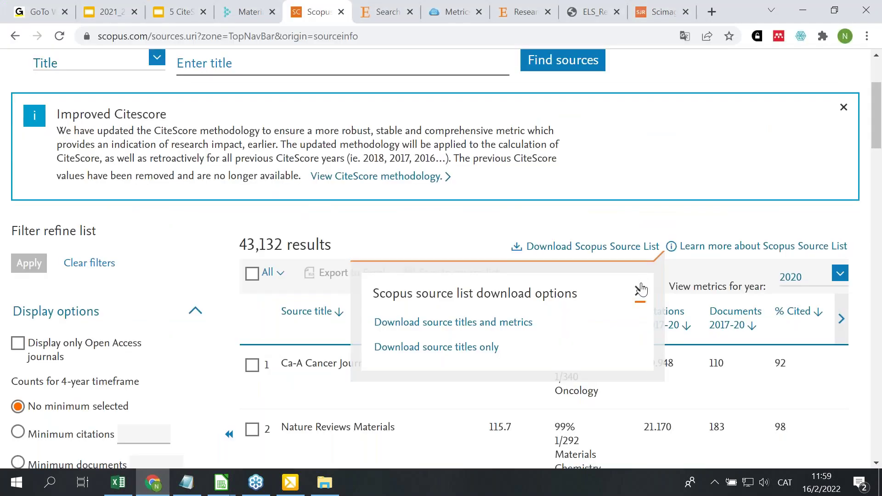
{"action": "left_click", "coordinate": [638, 291]}
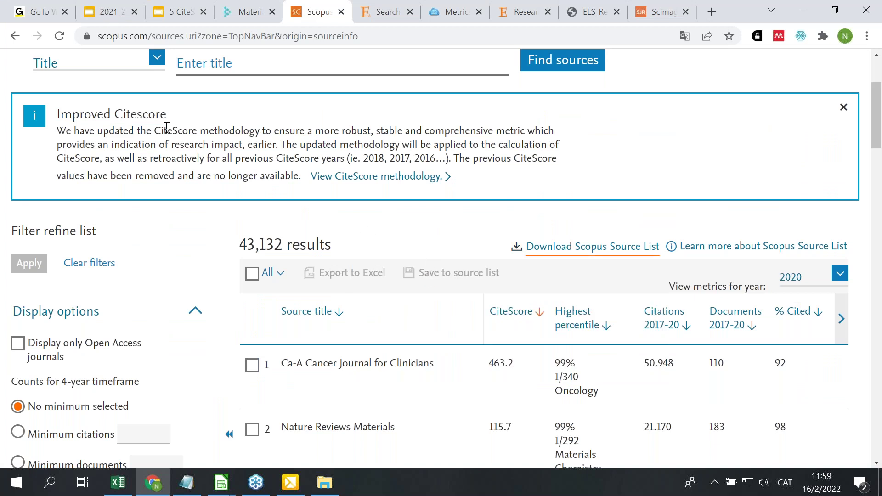
{"action": "scroll", "coordinate": [166, 127], "scroll_direction": "up", "scroll_amount": 3}
{"action": "left_click", "coordinate": [460, 92]}
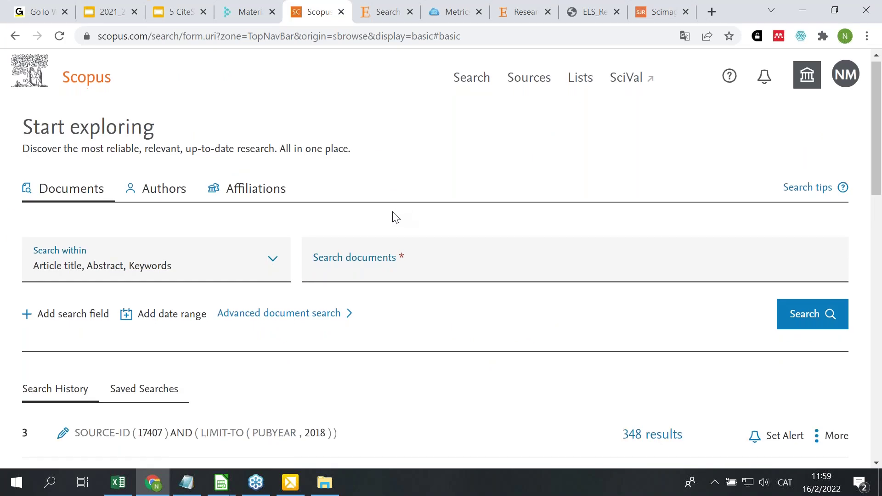
Open the Scopus blog from the About Scopus links in a new browser tab and switch to it
{"action": "scroll", "coordinate": [395, 216], "scroll_direction": "down", "scroll_amount": 8}
{"action": "scroll", "coordinate": [345, 142], "scroll_direction": "down", "scroll_amount": 6}
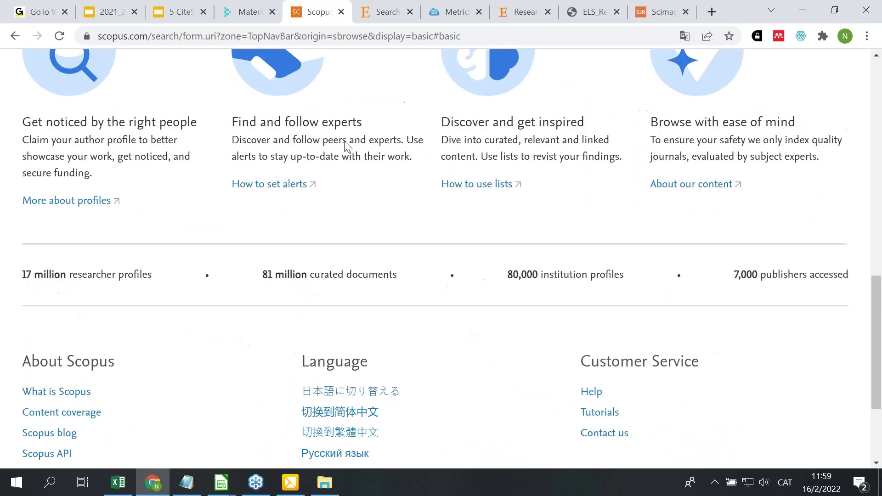
{"action": "scroll", "coordinate": [170, 335], "scroll_direction": "down", "scroll_amount": 3}
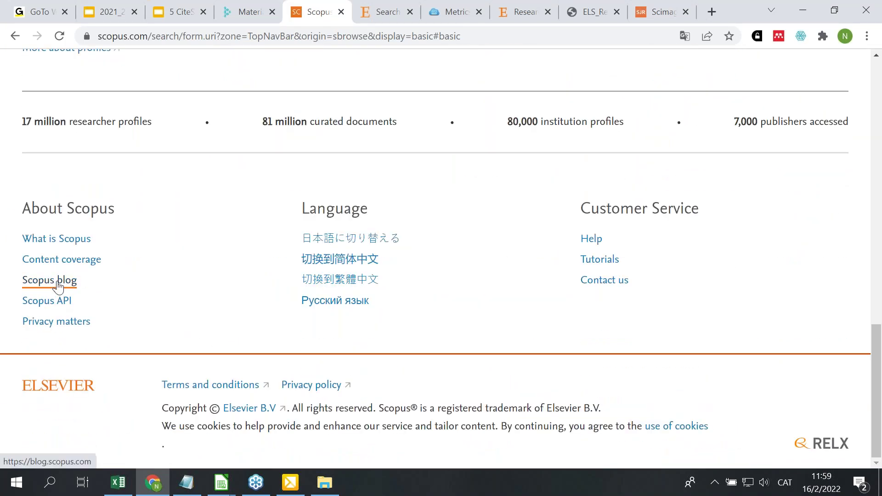
{"action": "right_click", "coordinate": [58, 286]}
{"action": "left_click", "coordinate": [99, 293]}
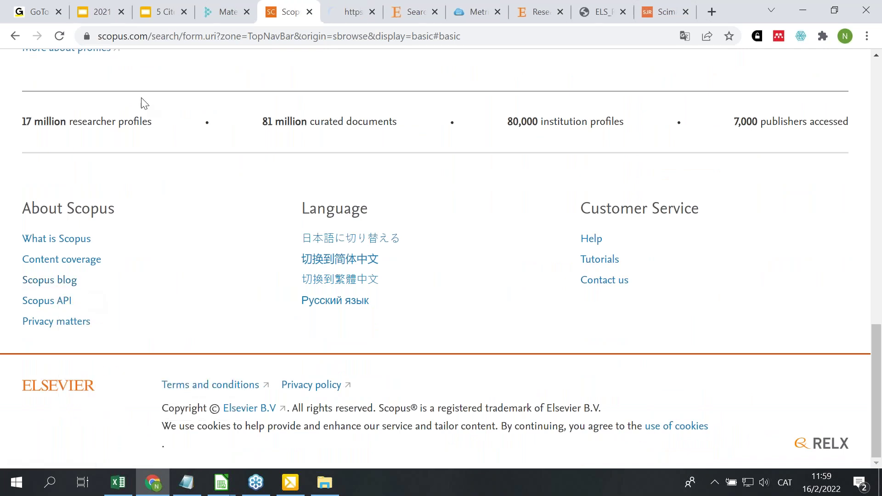
{"action": "left_click", "coordinate": [346, 13]}
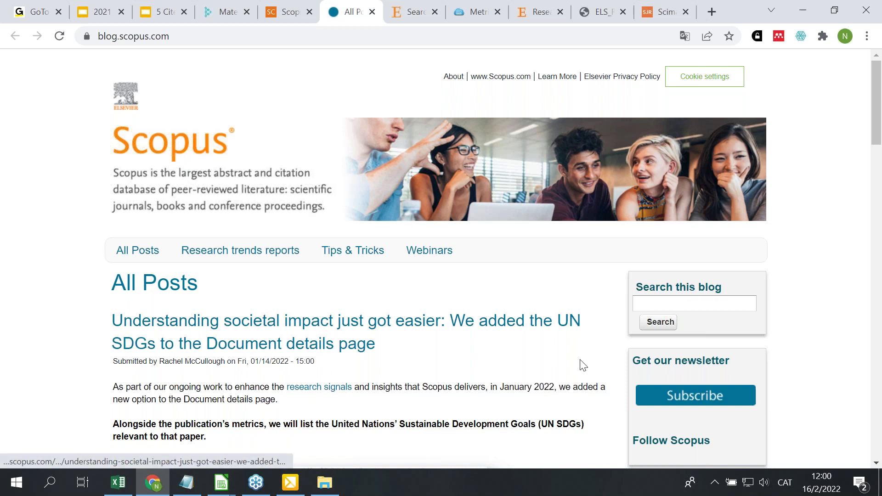
Look through the recent Scopus blog posts on UN SDGs, full-text options and Open Access filters
{"action": "scroll", "coordinate": [464, 344], "scroll_direction": "down", "scroll_amount": 7}
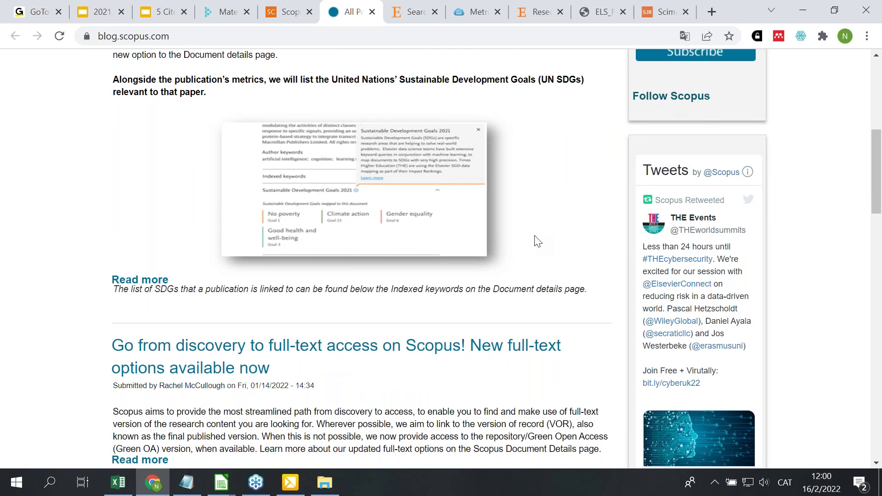
{"action": "scroll", "coordinate": [536, 240], "scroll_direction": "down", "scroll_amount": 4}
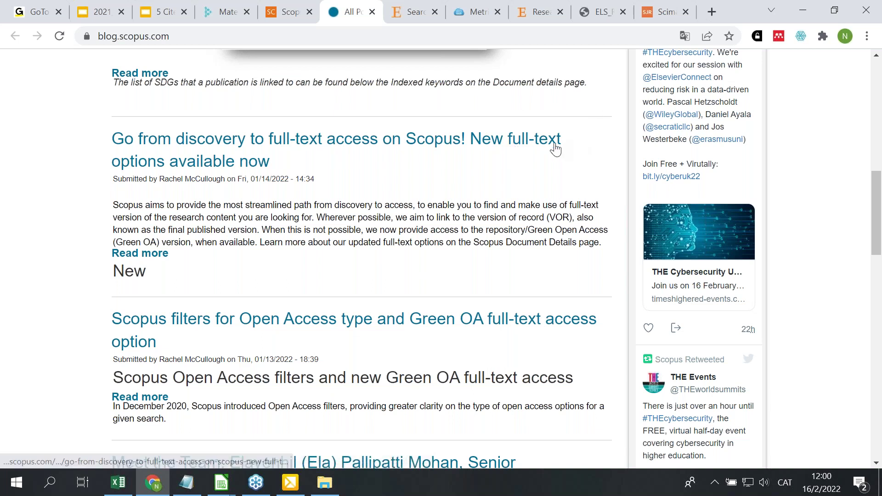
{"action": "scroll", "coordinate": [470, 175], "scroll_direction": "down", "scroll_amount": 3}
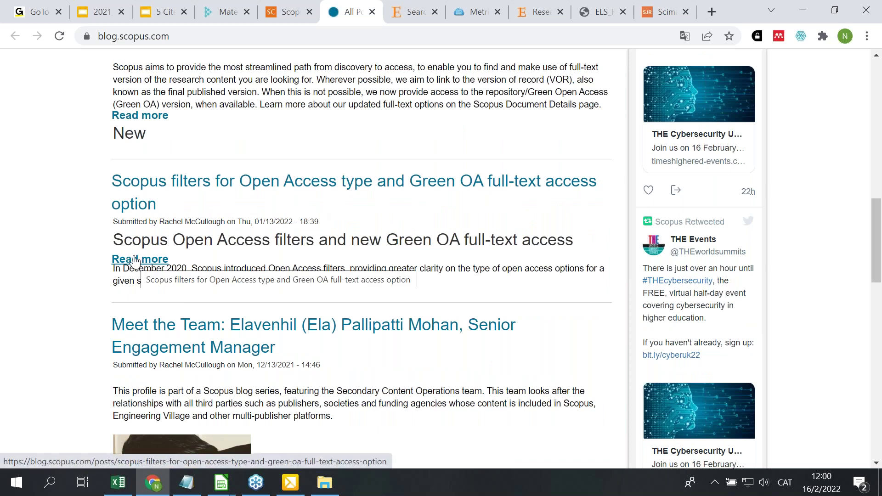
Look through the older Scopus blog posts on new functionality and Overton policy citations, and return to the newsletter subscription box
{"action": "scroll", "coordinate": [337, 219], "scroll_direction": "down", "scroll_amount": 10}
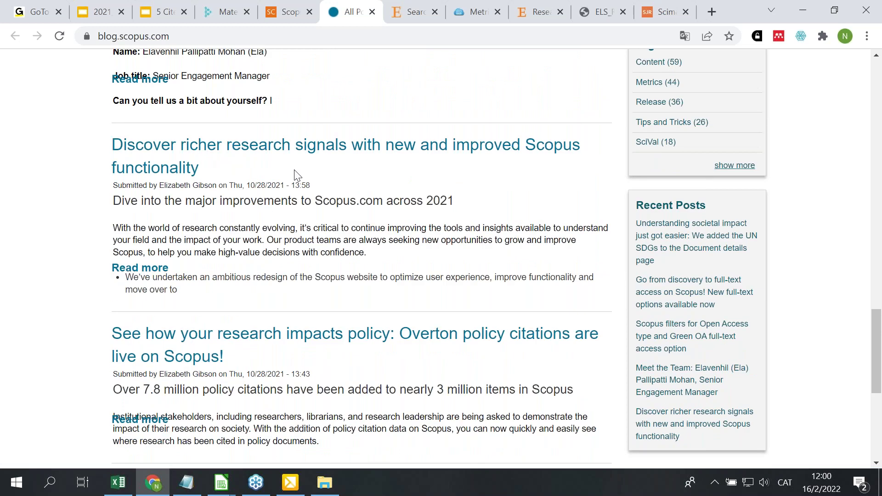
{"action": "scroll", "coordinate": [739, 352], "scroll_direction": "down", "scroll_amount": 4}
{"action": "scroll", "coordinate": [744, 354], "scroll_direction": "up", "scroll_amount": 20}
{"action": "scroll", "coordinate": [781, 322], "scroll_direction": "up", "scroll_amount": 1}
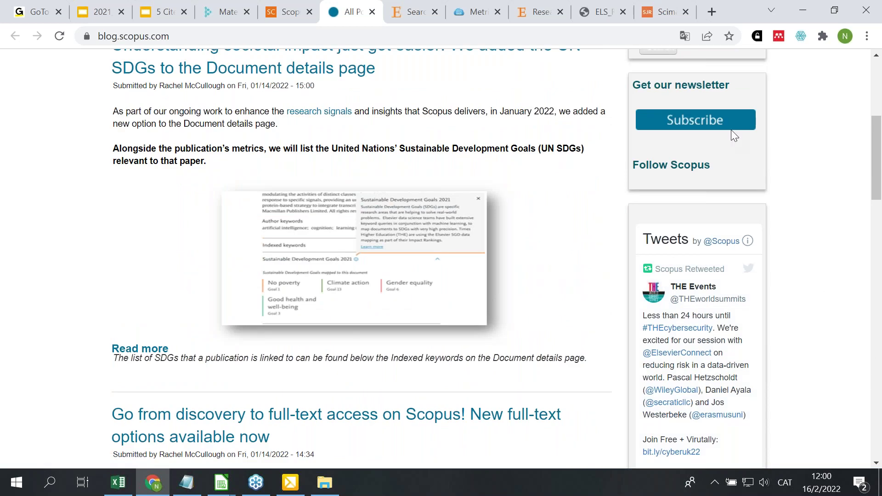
Open the Content coverage page from Scopus's About Scopus links and review its coverage figures and Historical depth section
{"action": "left_click", "coordinate": [279, 12]}
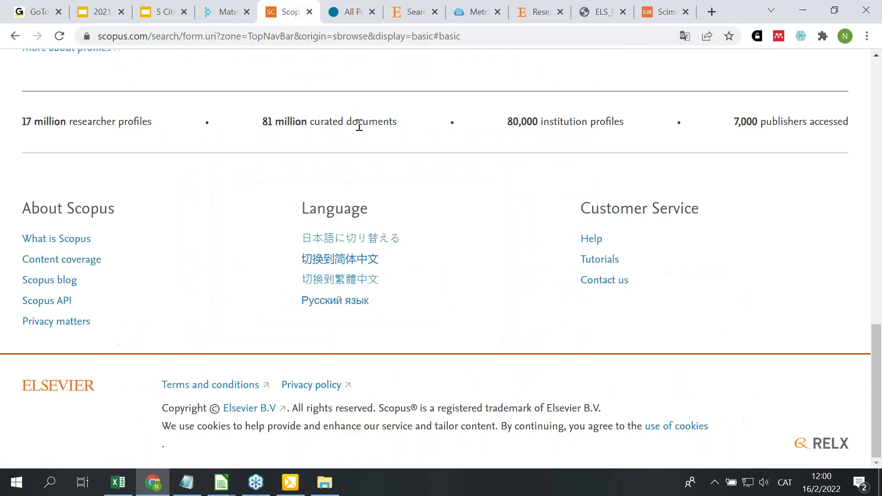
{"action": "left_click", "coordinate": [62, 261]}
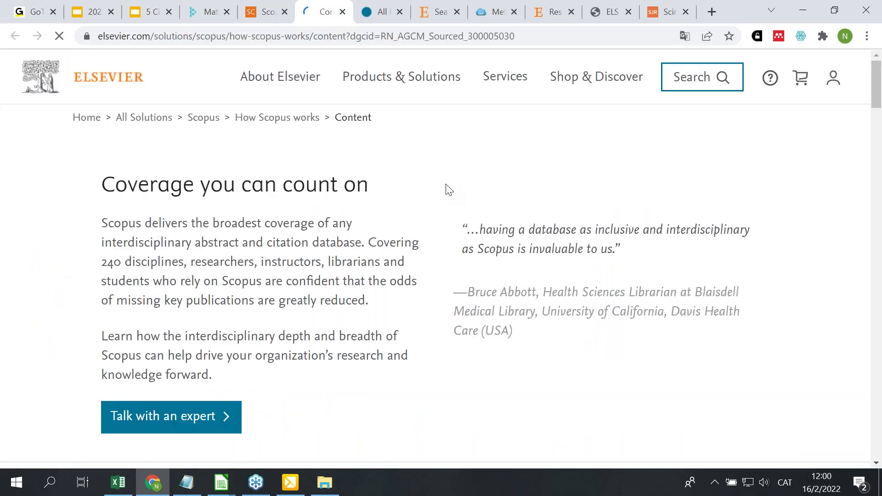
{"action": "scroll", "coordinate": [448, 188], "scroll_direction": "down", "scroll_amount": 5}
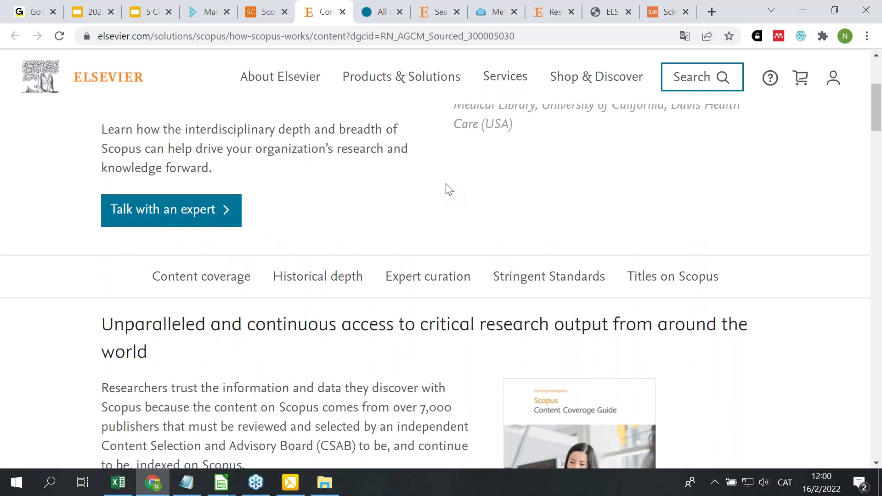
{"action": "scroll", "coordinate": [448, 189], "scroll_direction": "down", "scroll_amount": 6}
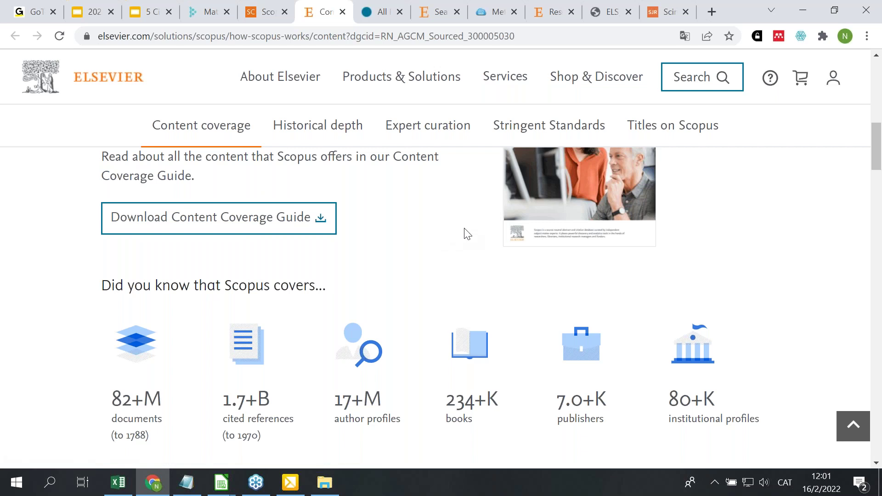
{"action": "scroll", "coordinate": [464, 228], "scroll_direction": "down", "scroll_amount": 10}
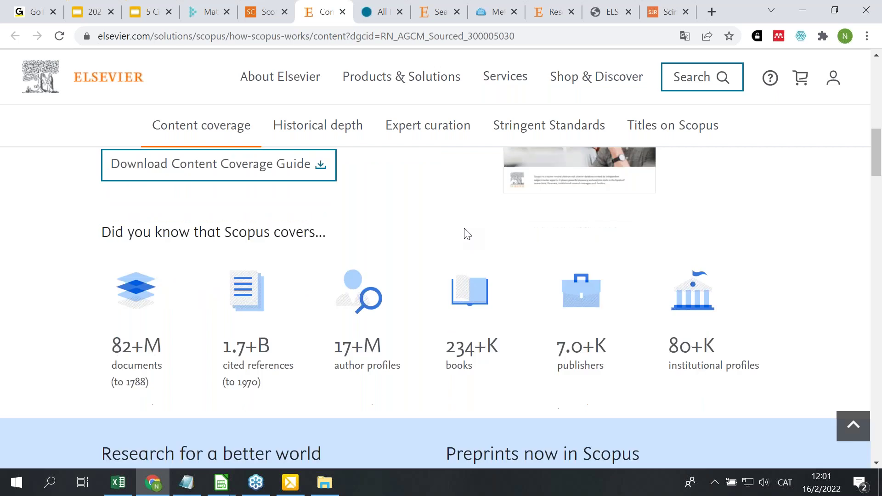
{"action": "scroll", "coordinate": [464, 228], "scroll_direction": "down", "scroll_amount": 15}
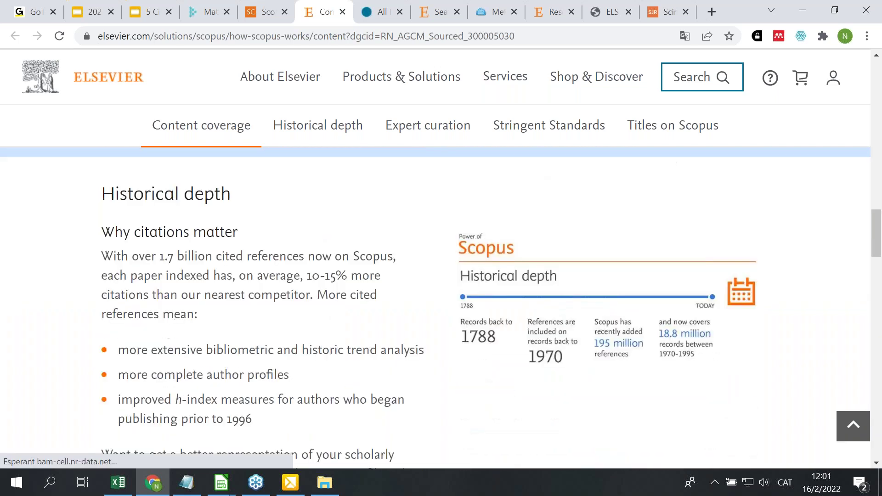
{"action": "scroll", "coordinate": [378, 217], "scroll_direction": "up", "scroll_amount": 20}
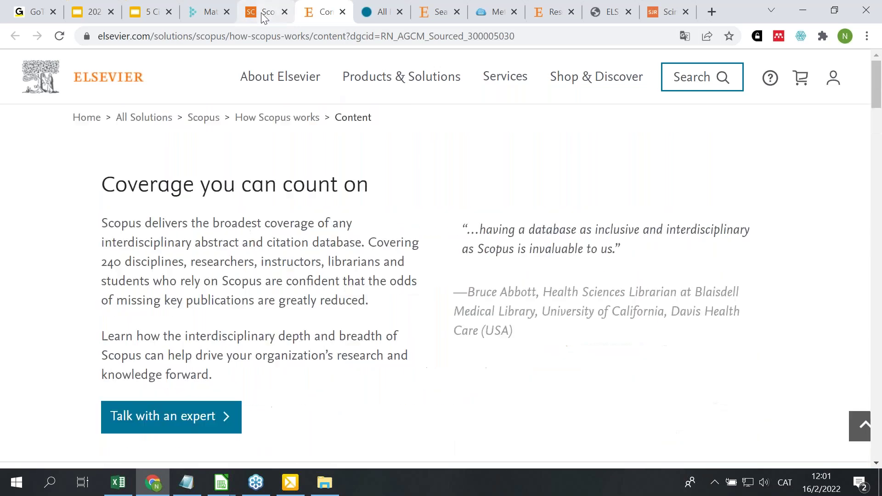
Return to the Scopus document search page and open its Help in the Support Center
{"action": "left_click", "coordinate": [264, 17]}
{"action": "scroll", "coordinate": [758, 244], "scroll_direction": "up", "scroll_amount": 15}
{"action": "scroll", "coordinate": [758, 243], "scroll_direction": "down", "scroll_amount": 2}
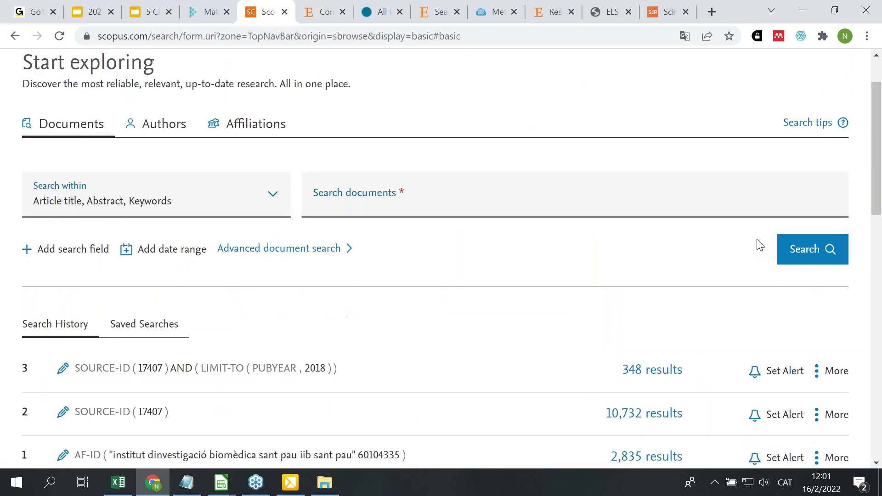
{"action": "scroll", "coordinate": [758, 243], "scroll_direction": "up", "scroll_amount": 2}
{"action": "left_click", "coordinate": [730, 79]}
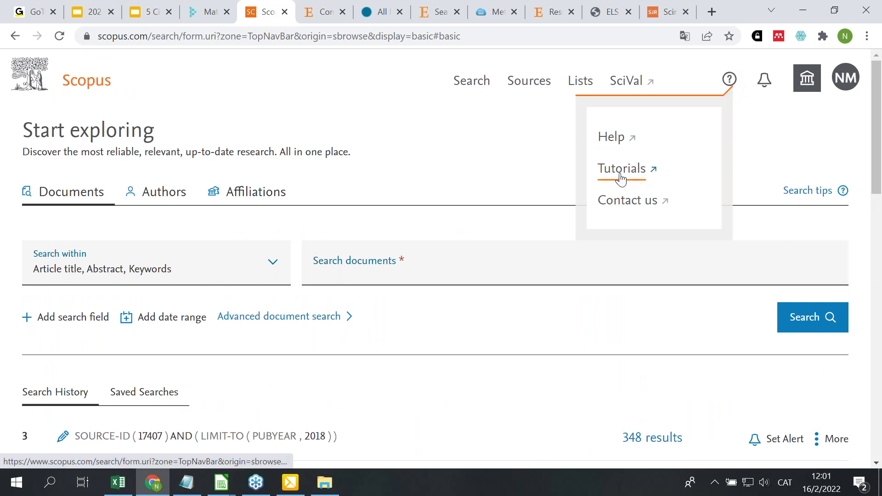
{"action": "left_click", "coordinate": [612, 137]}
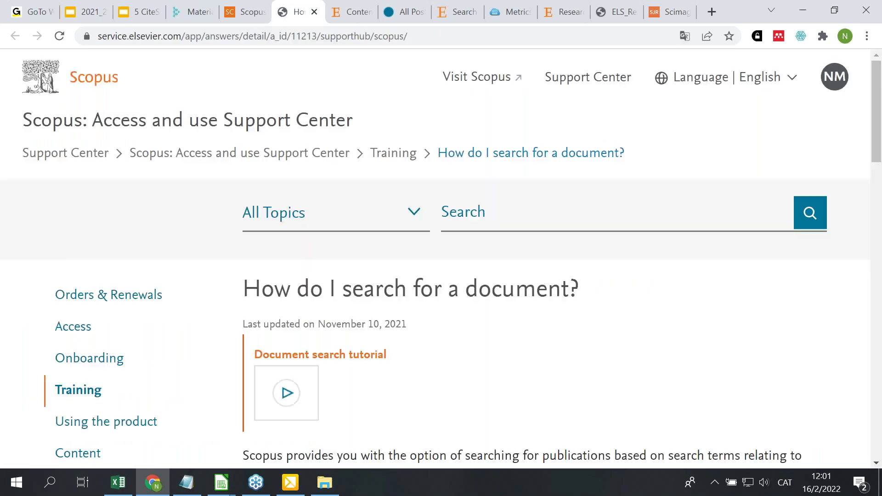
Search the Scopus Support Center for "orcid" across All Topics and look over the listed articles
{"action": "left_click", "coordinate": [466, 222]}
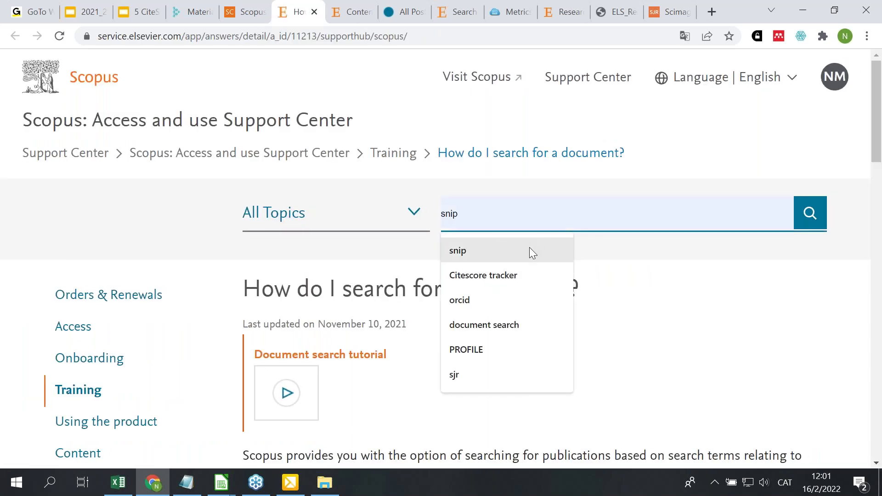
{"action": "left_click", "coordinate": [480, 302]}
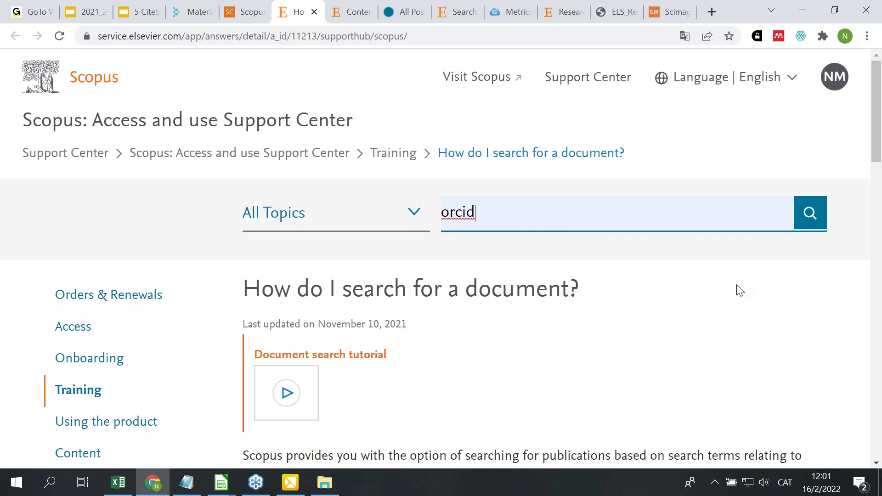
{"action": "left_click", "coordinate": [809, 215]}
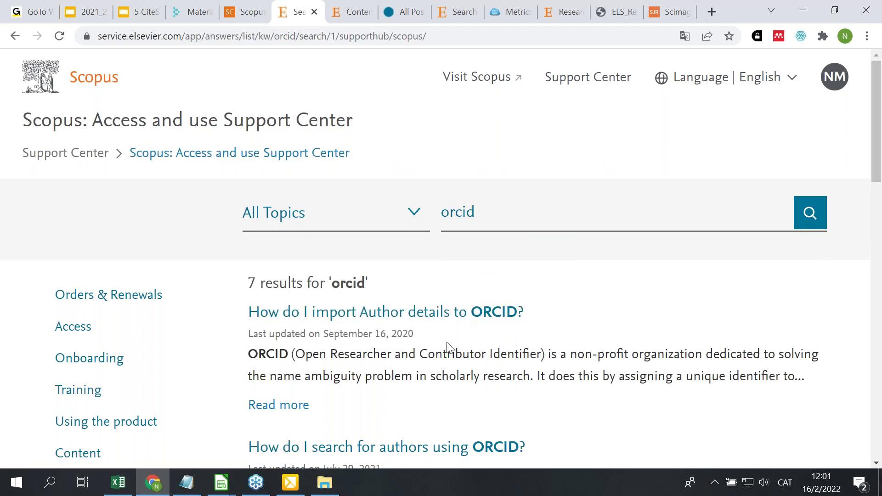
{"action": "scroll", "coordinate": [289, 342], "scroll_direction": "down", "scroll_amount": 1}
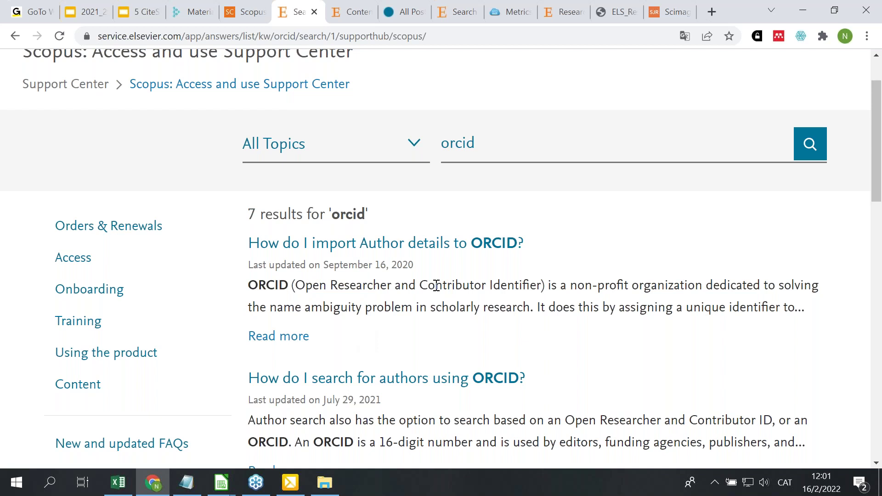
{"action": "scroll", "coordinate": [436, 285], "scroll_direction": "up", "scroll_amount": 1}
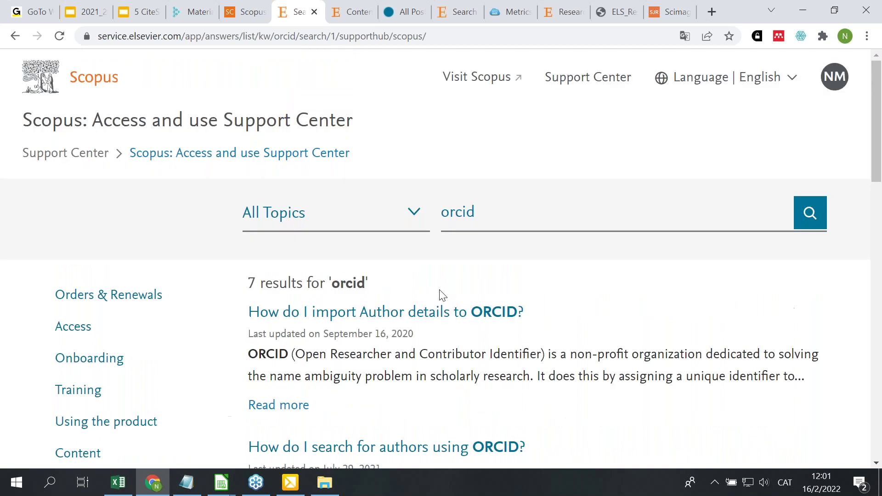
Go back to the Scopus search page, open Contact us from the help options and open the Email contact form
{"action": "left_click", "coordinate": [246, 14]}
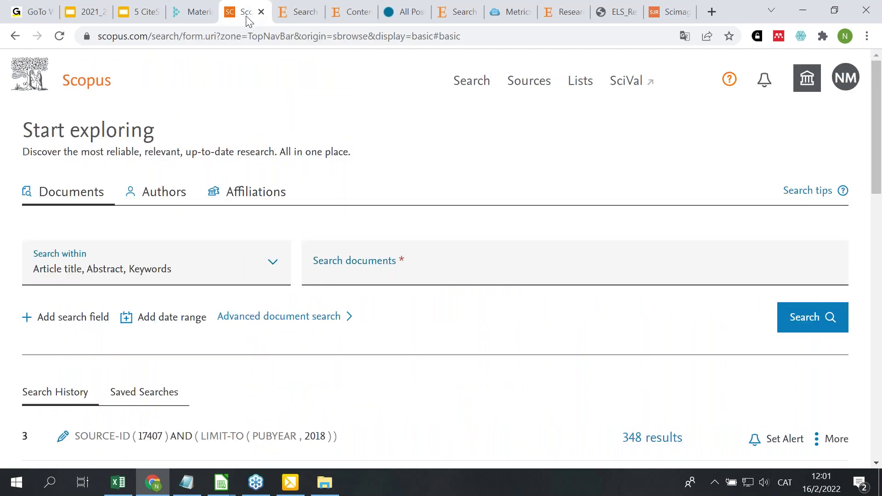
{"action": "left_click", "coordinate": [730, 82]}
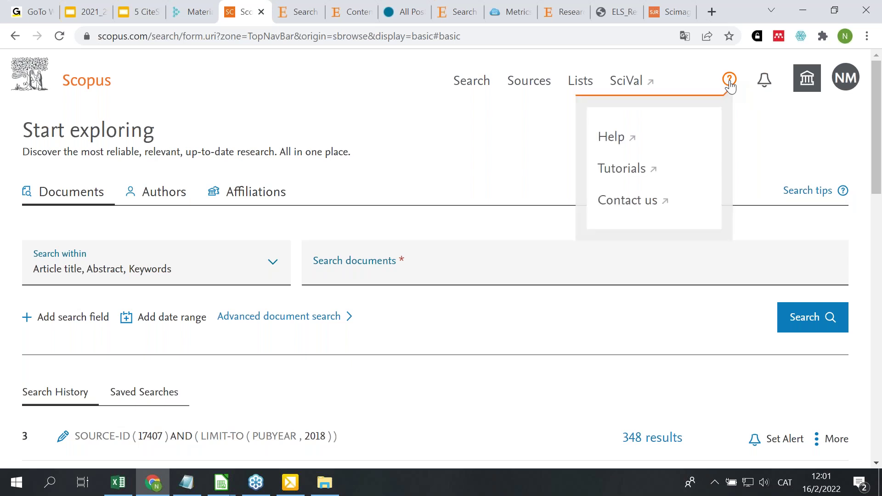
{"action": "left_click", "coordinate": [627, 200]}
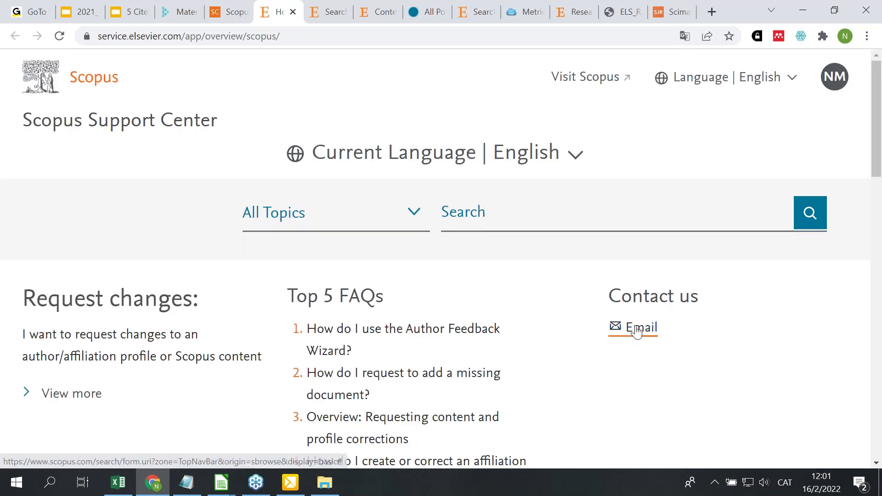
{"action": "left_click", "coordinate": [645, 336]}
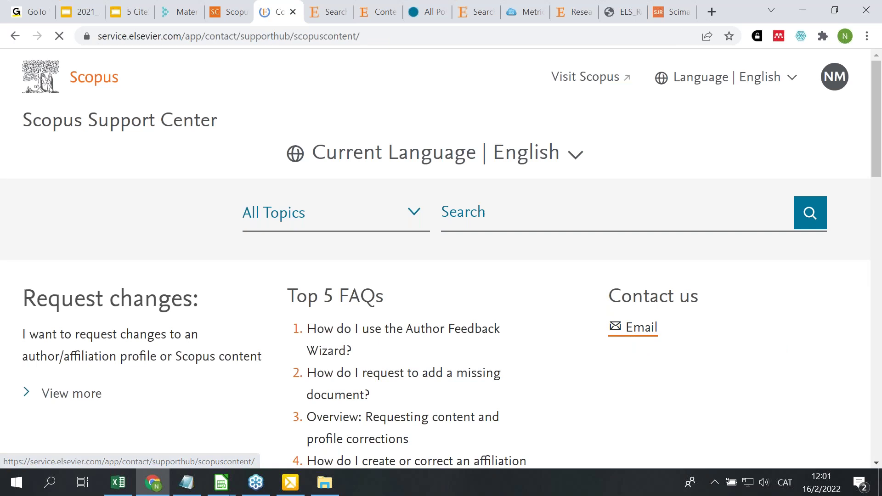